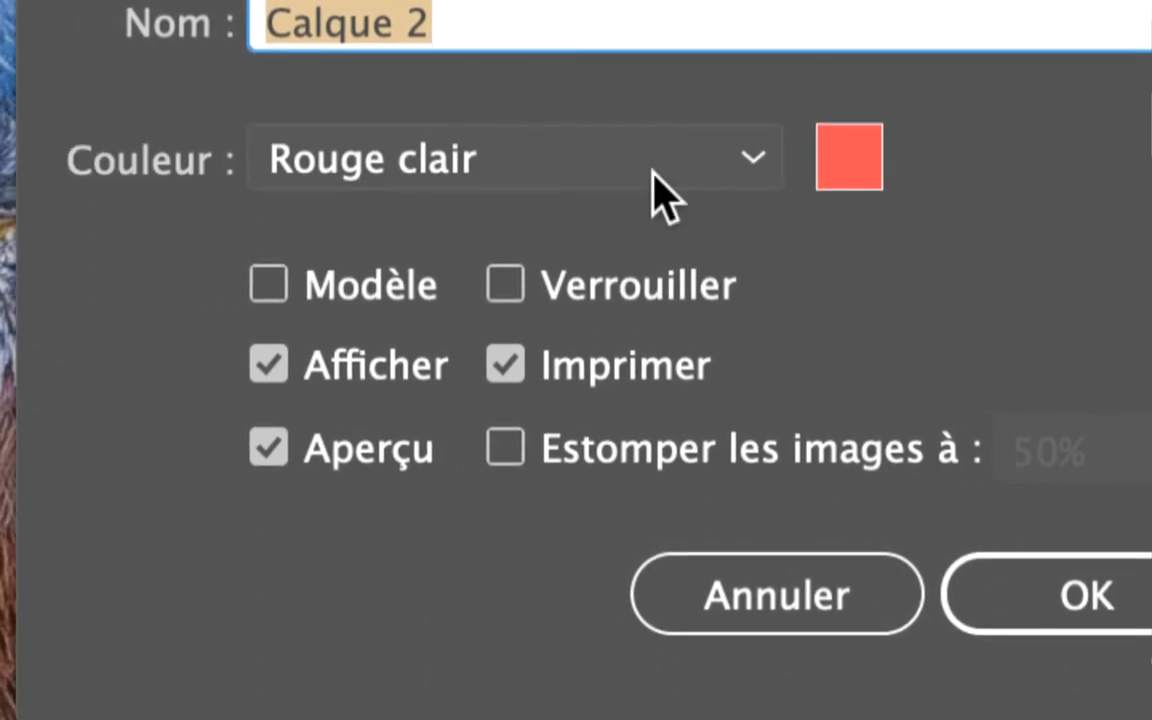
Step: Set the layer colour of Calque 2 to Bleu foncé and move the Layers panel clear of the bird
click(664, 195)
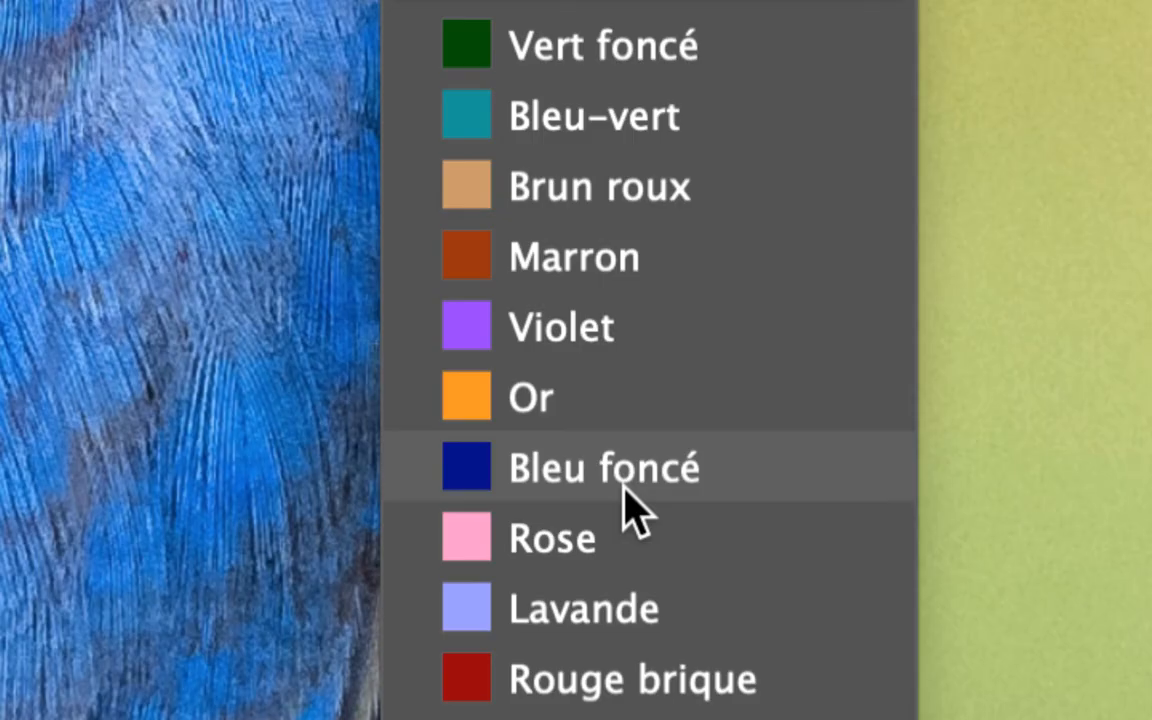
click(625, 488)
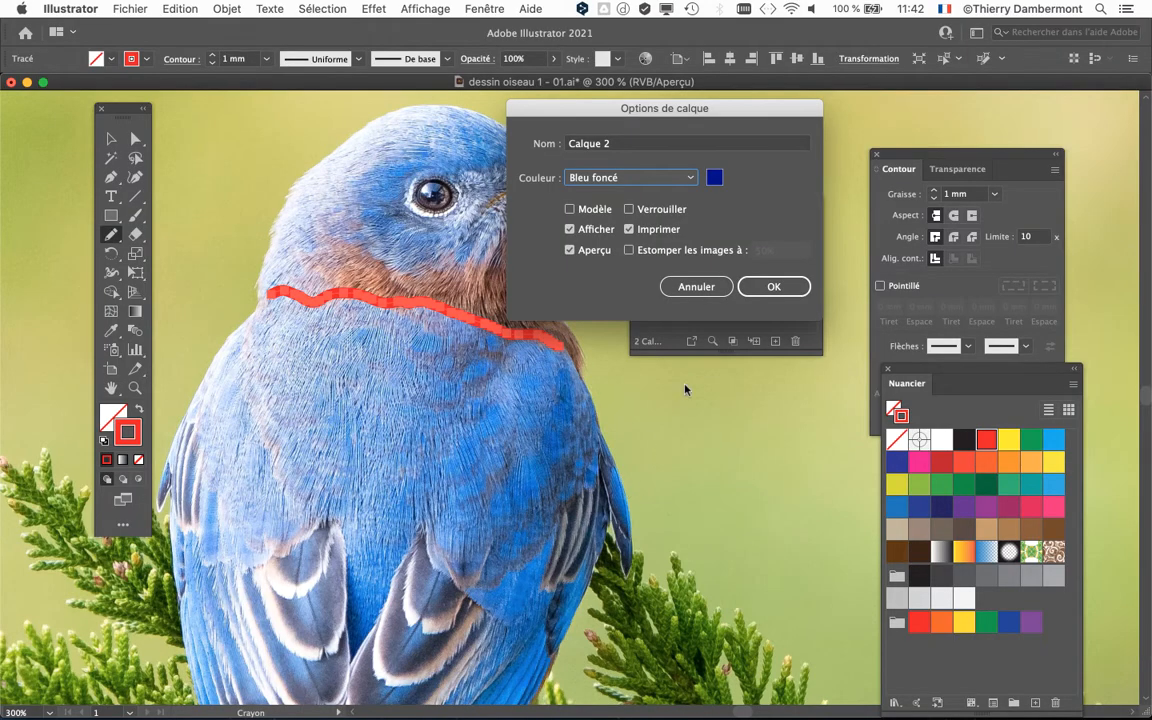
click(773, 287)
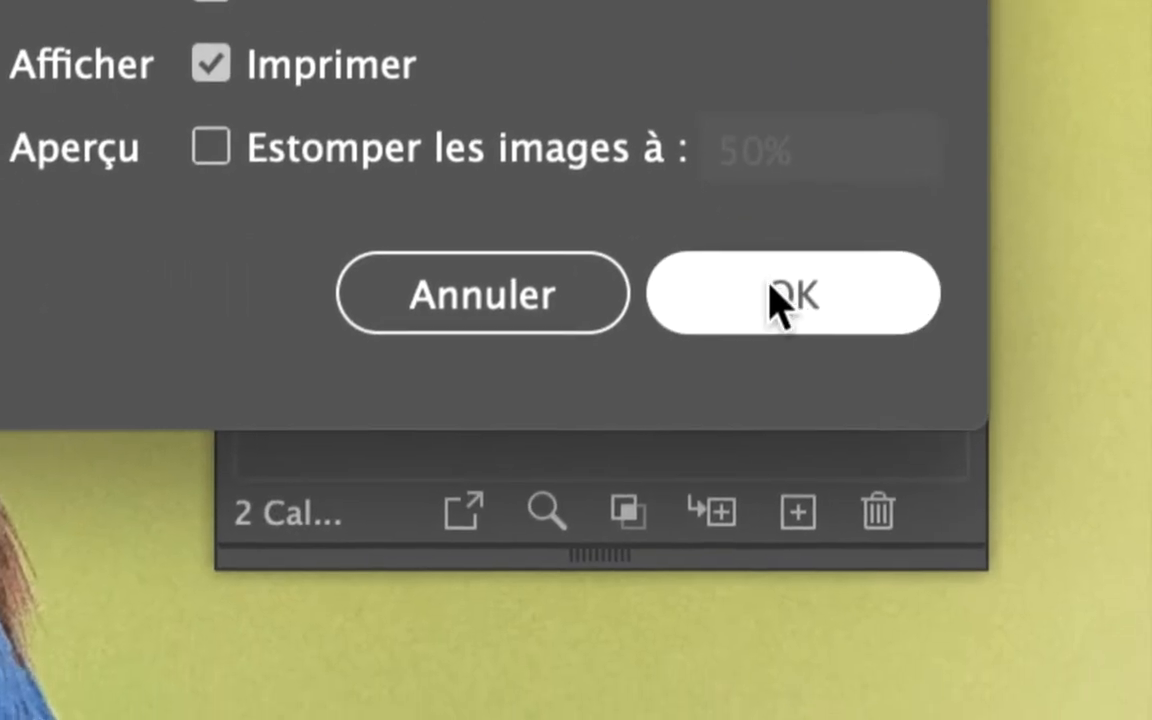
click(1148, 627)
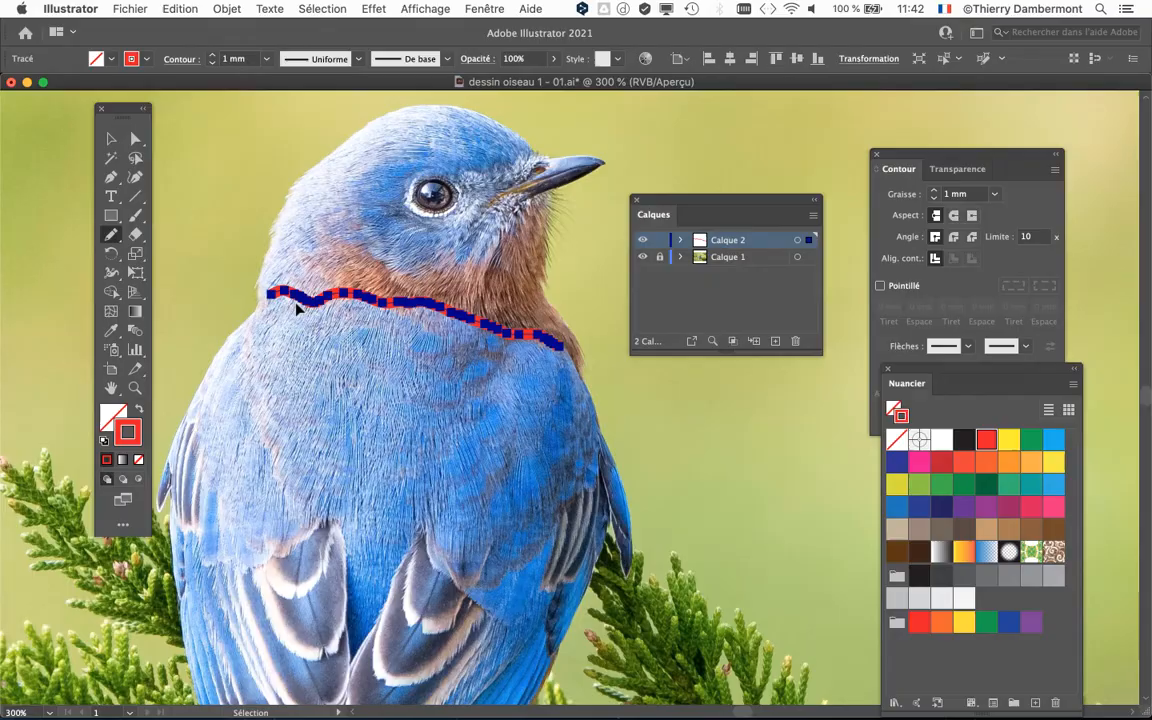
drag(650, 202, 692, 138)
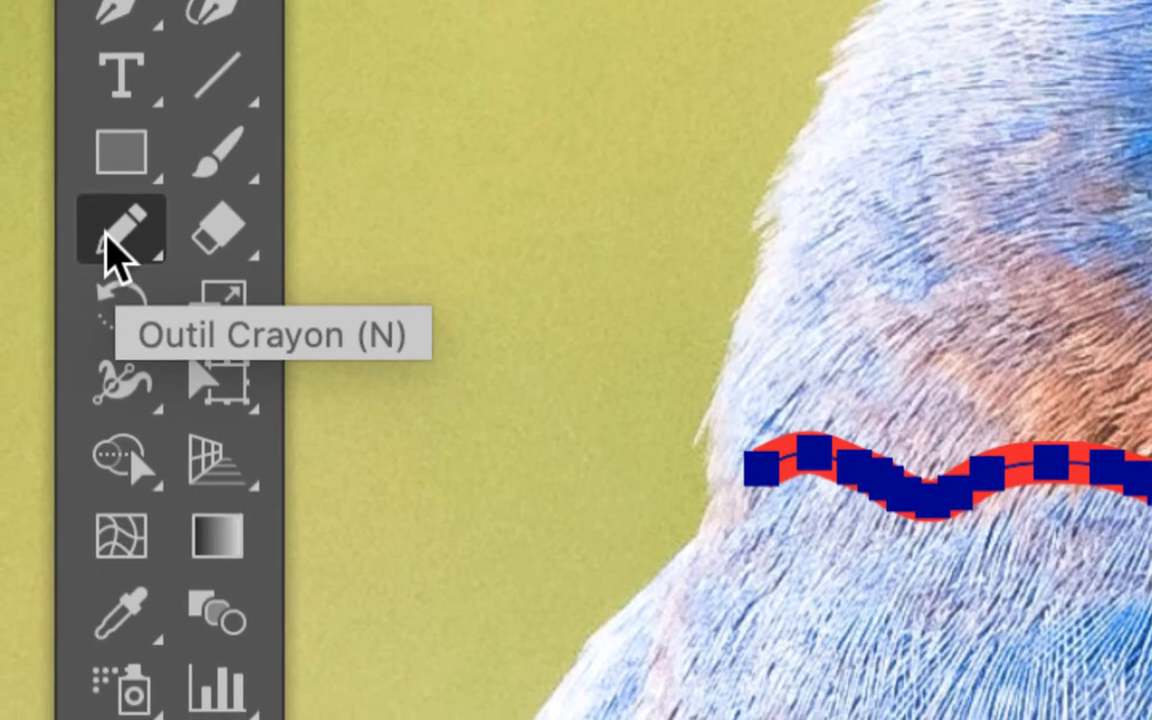
Step: Review the Pencil tool's fidelity, selection-keeping and path-editing options and accept them
double_click(112, 240)
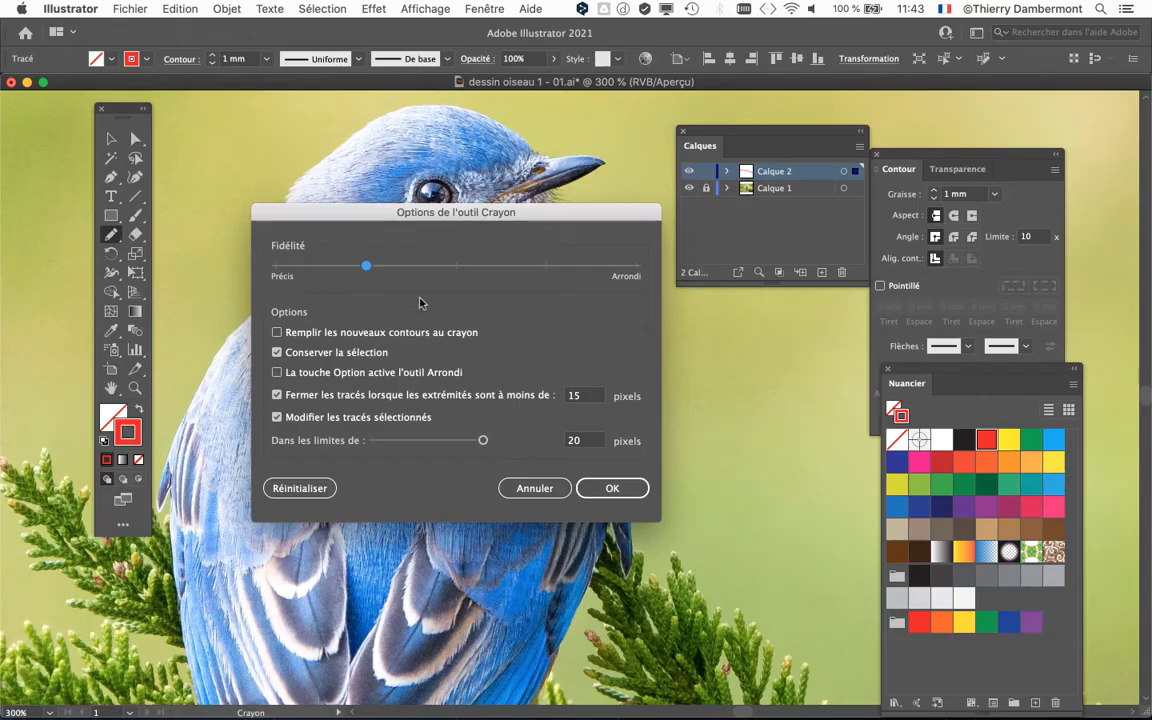
click(628, 483)
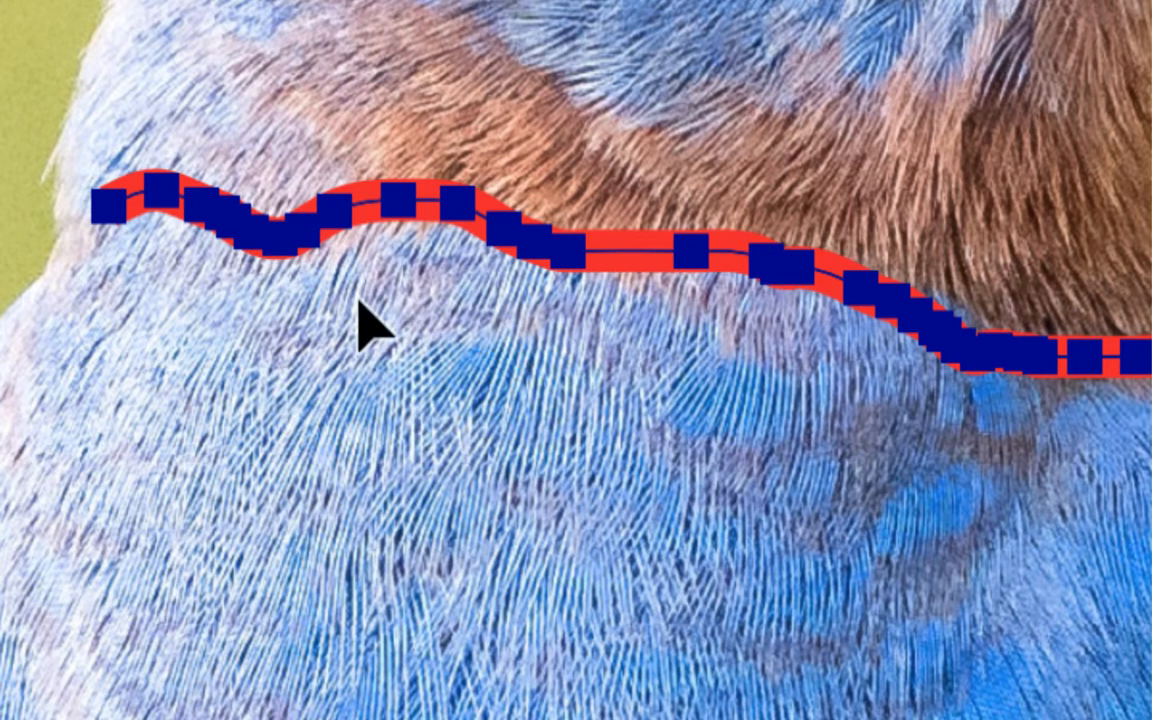
Step: With the neckline path deselected, pencil the top of the head from nape to beak and the throat line from beak to neckline
click(359, 300)
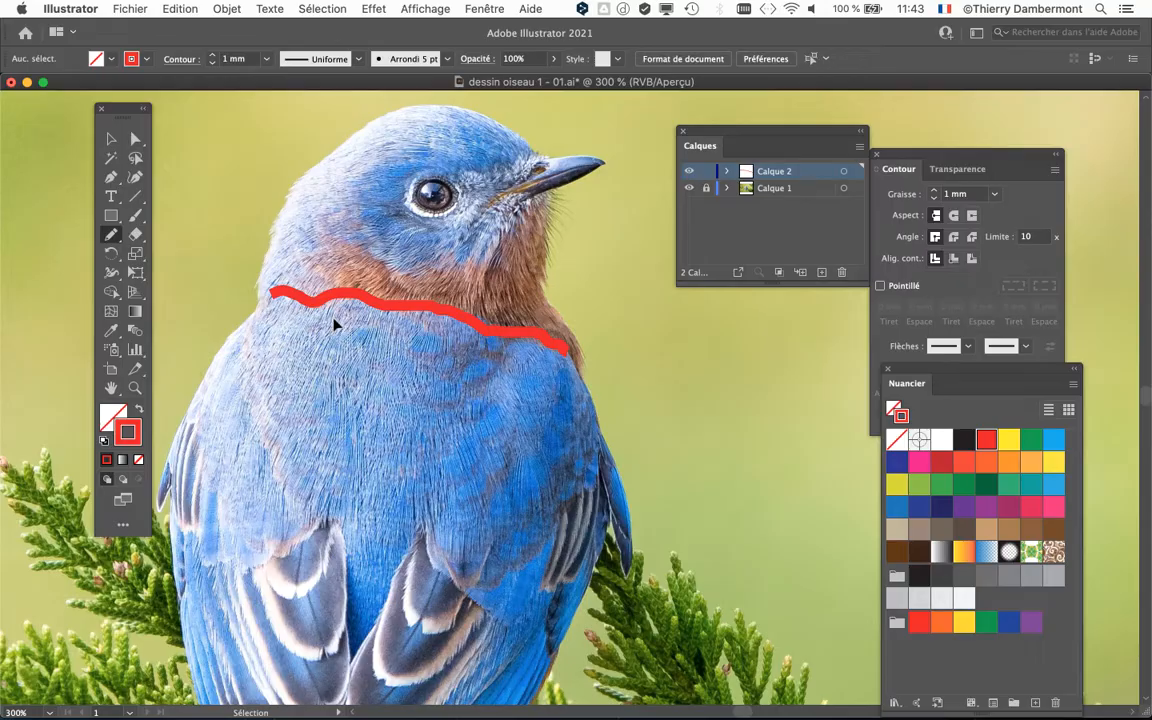
scroll(340, 287, up, 3)
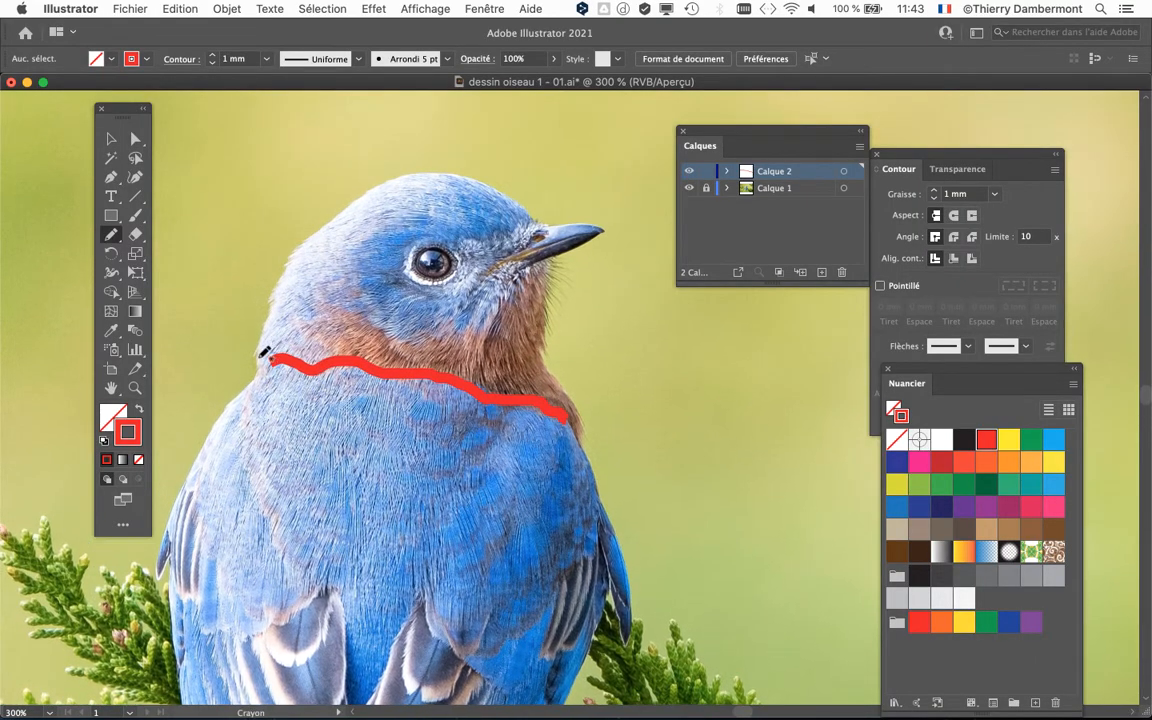
mouse_move(267, 355)
mouse_down()
mouse_move(305, 253)
mouse_move(341, 217)
mouse_move(437, 171)
mouse_up()
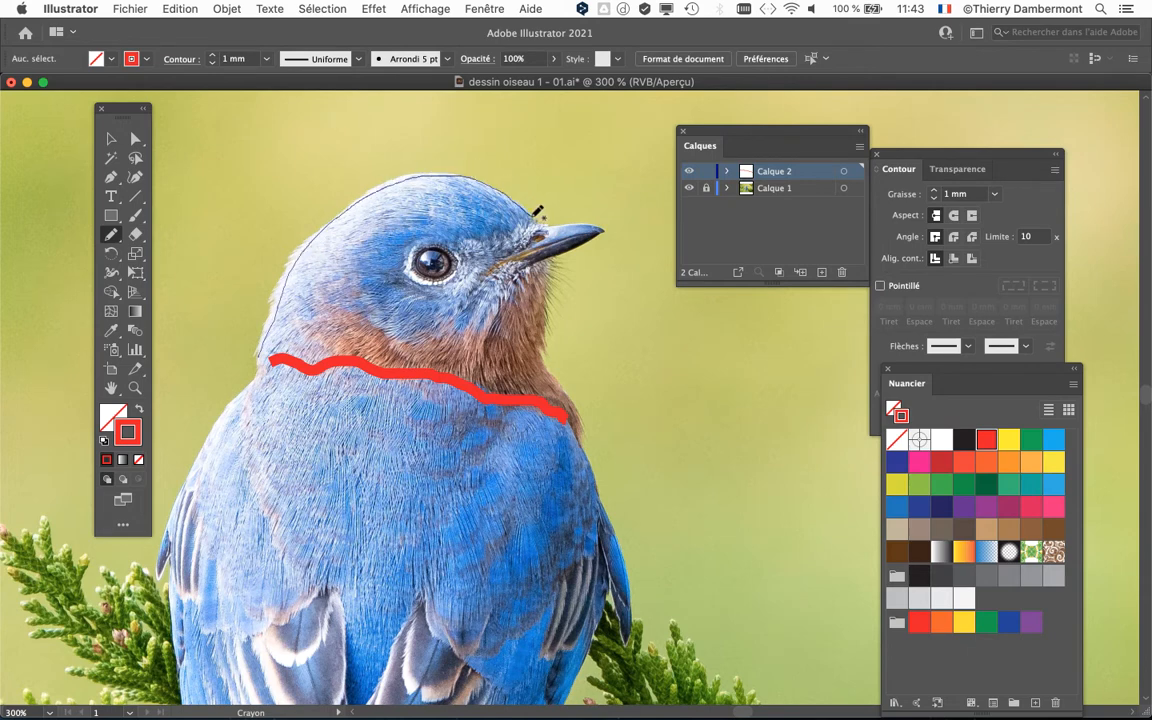
drag(543, 216, 540, 216)
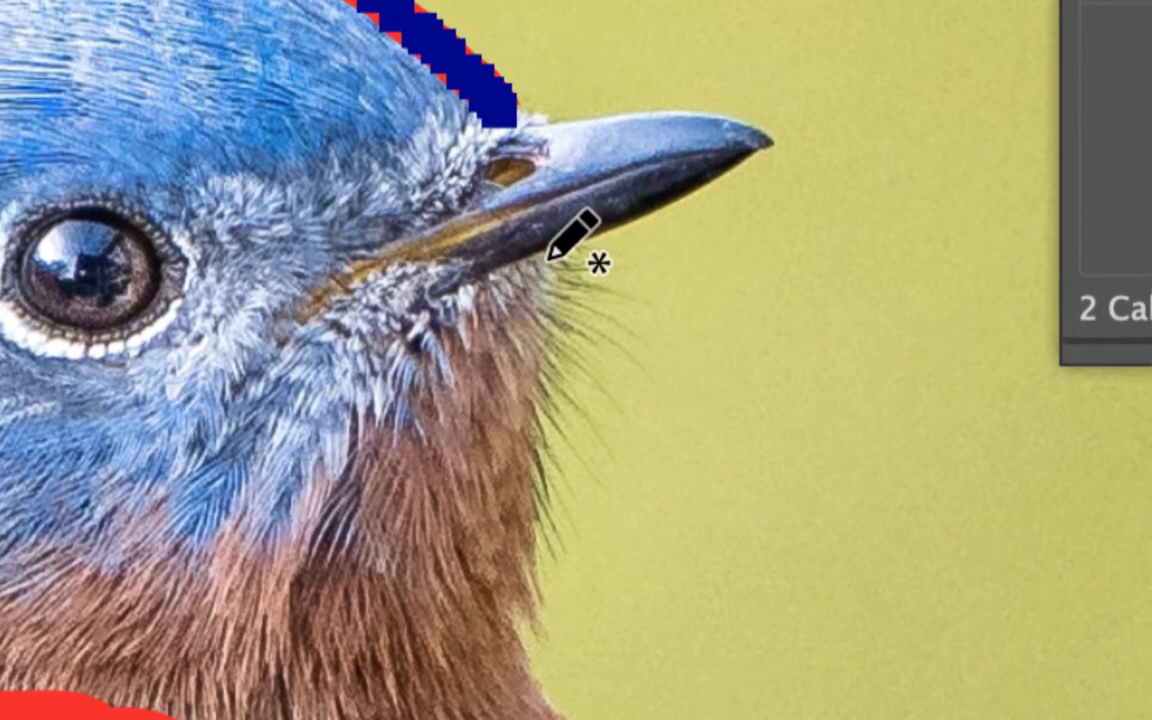
mouse_move(548, 258)
mouse_down()
mouse_move(536, 457)
mouse_move(494, 616)
mouse_up()
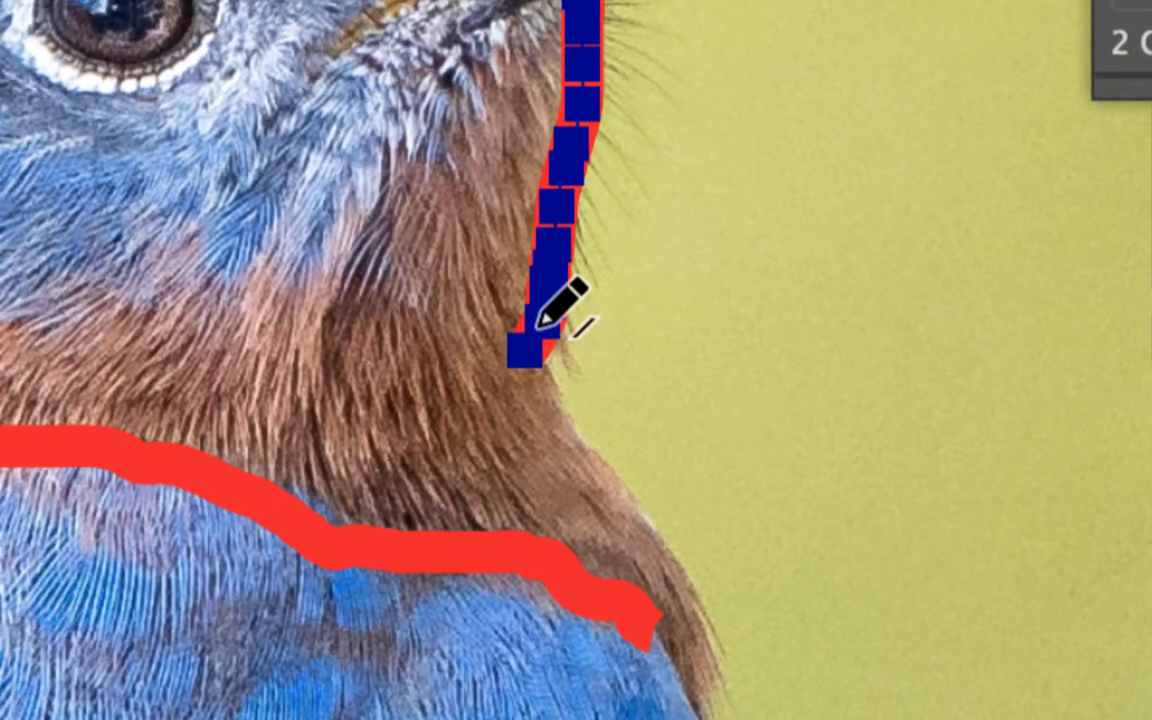
mouse_move(525, 350)
mouse_down()
mouse_move(515, 454)
mouse_move(415, 500)
mouse_move(335, 493)
mouse_up()
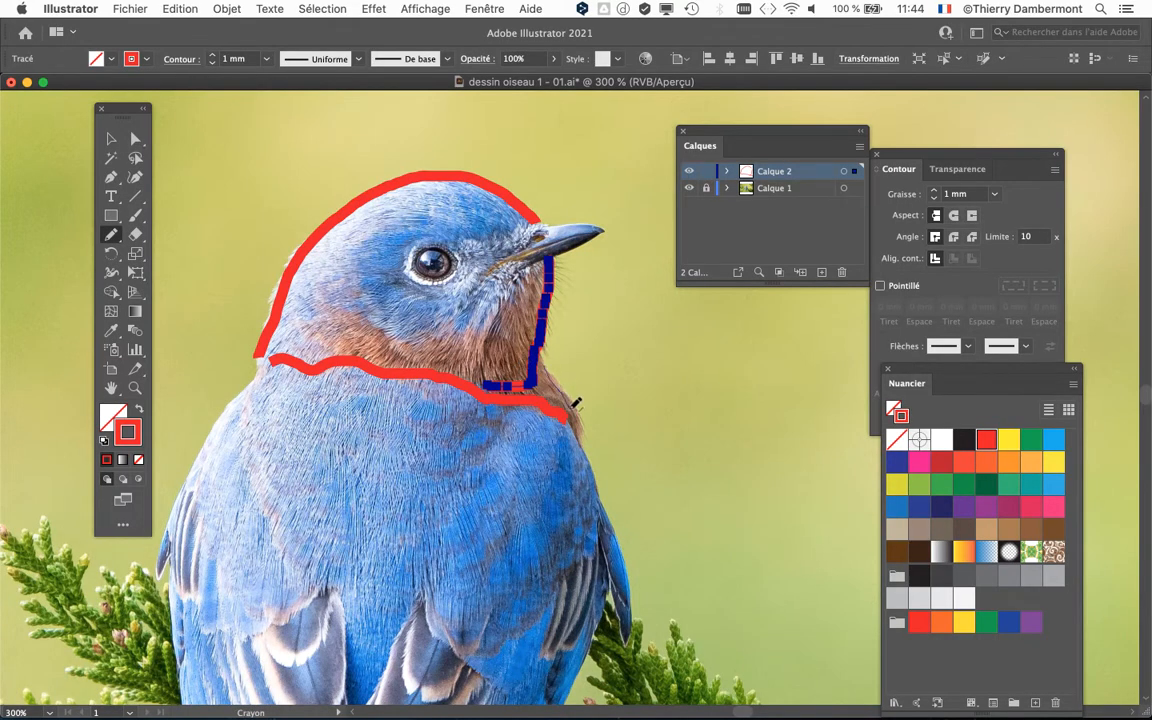
drag(577, 402, 548, 262)
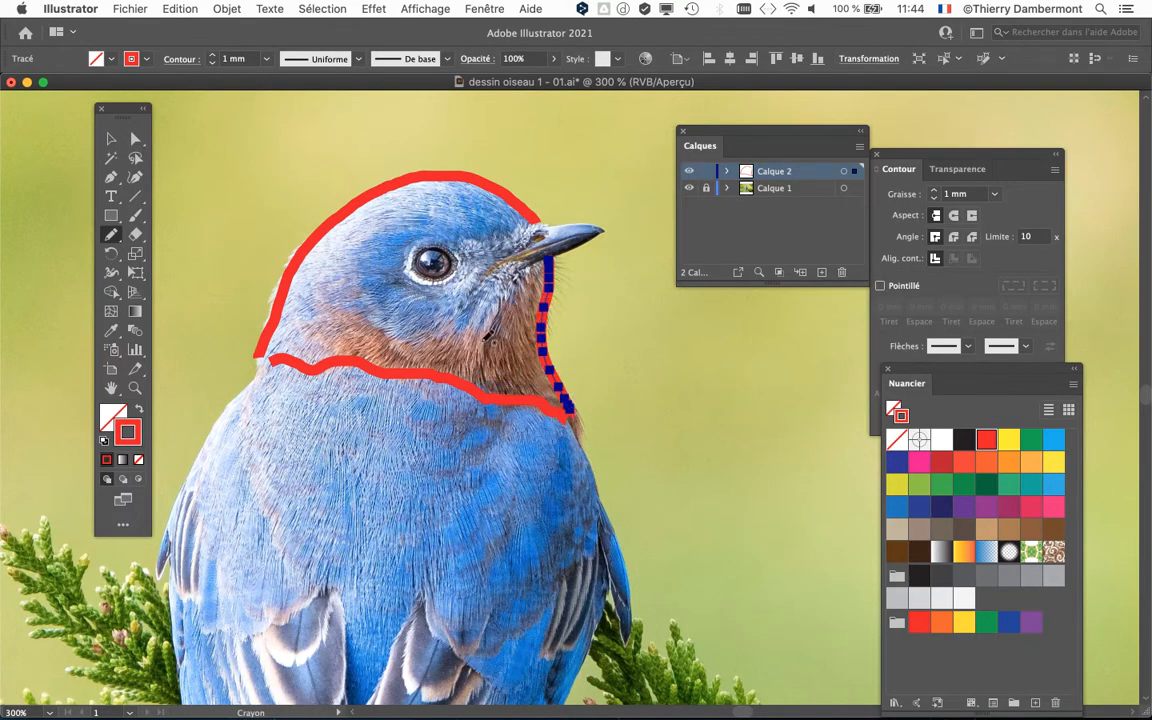
mouse_move(396, 330)
mouse_down()
mouse_move(362, 290)
mouse_move(367, 249)
mouse_move(405, 219)
mouse_up()
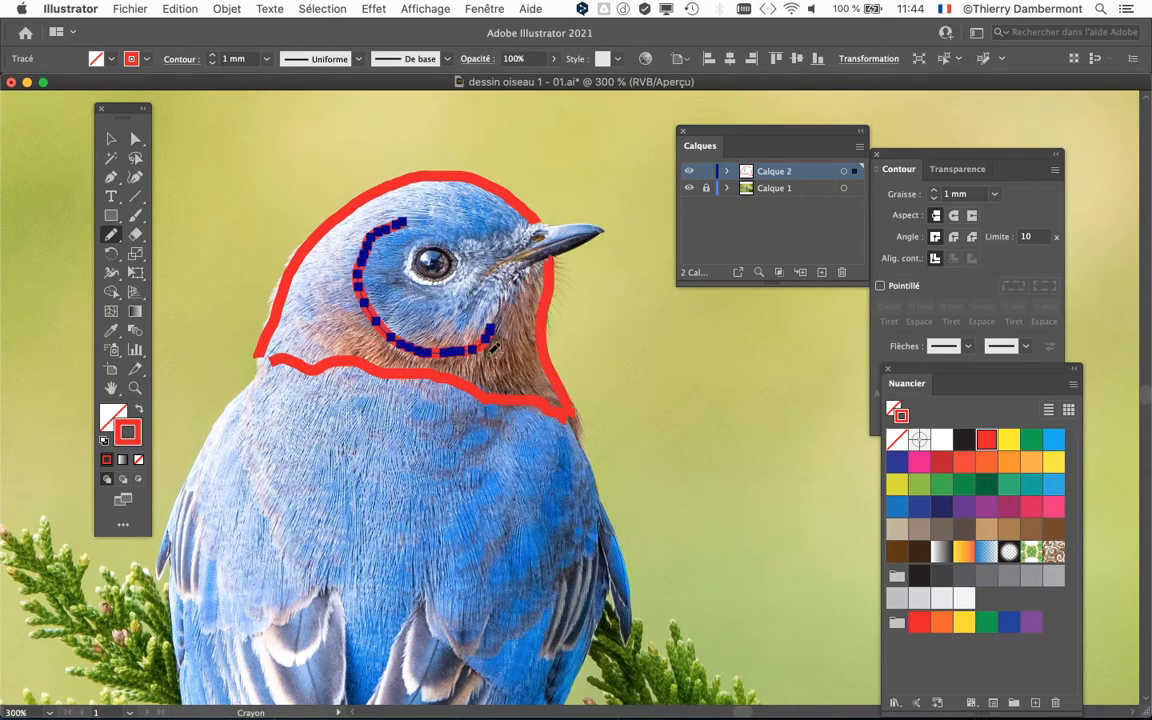
key(super+z)
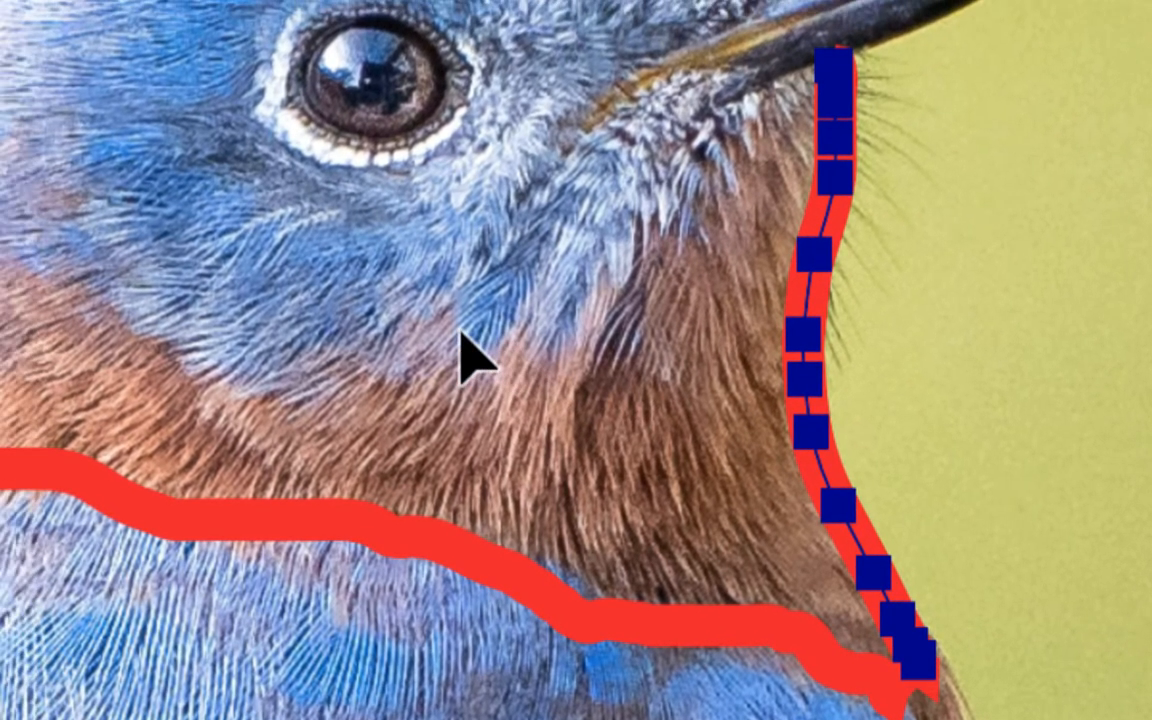
key(Escape)
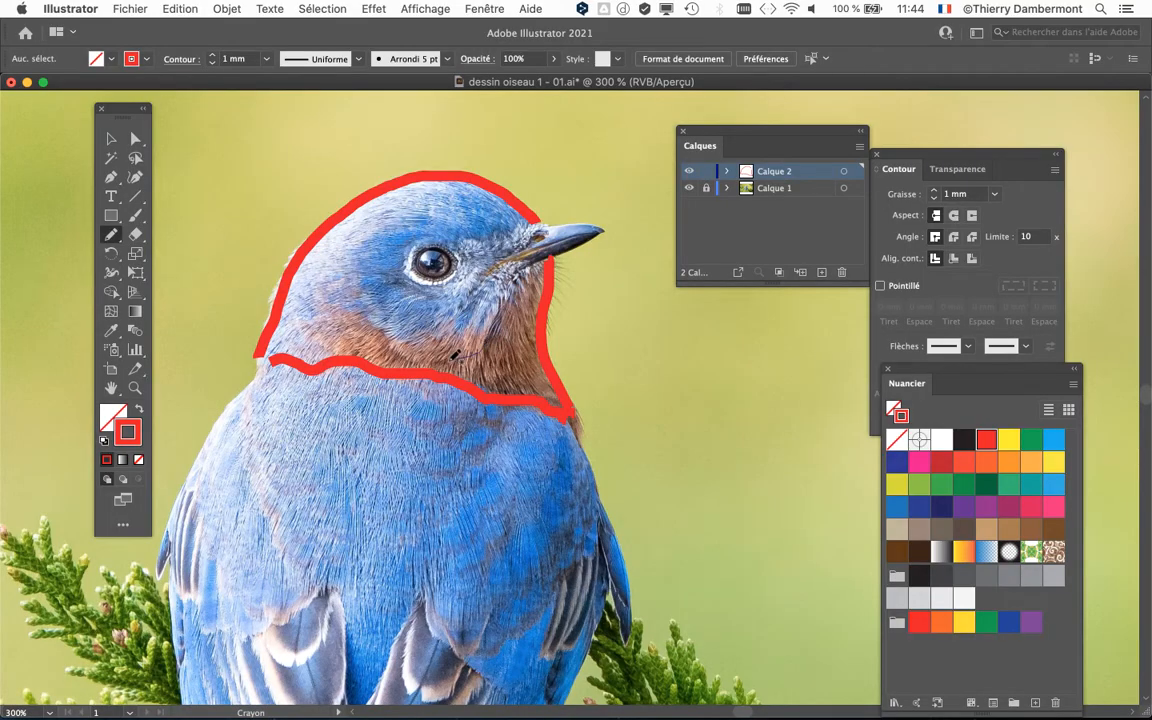
drag(395, 347, 389, 348)
key(super+z)
key(super+z)
key(super+z)
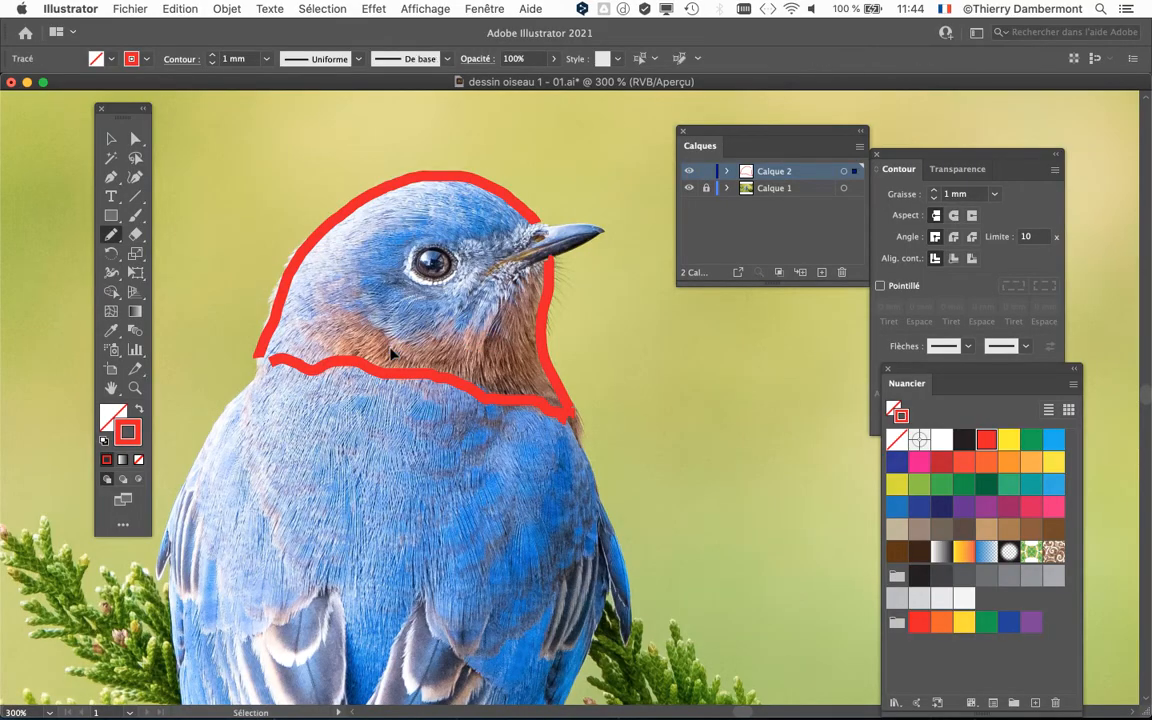
key(super+shift+z)
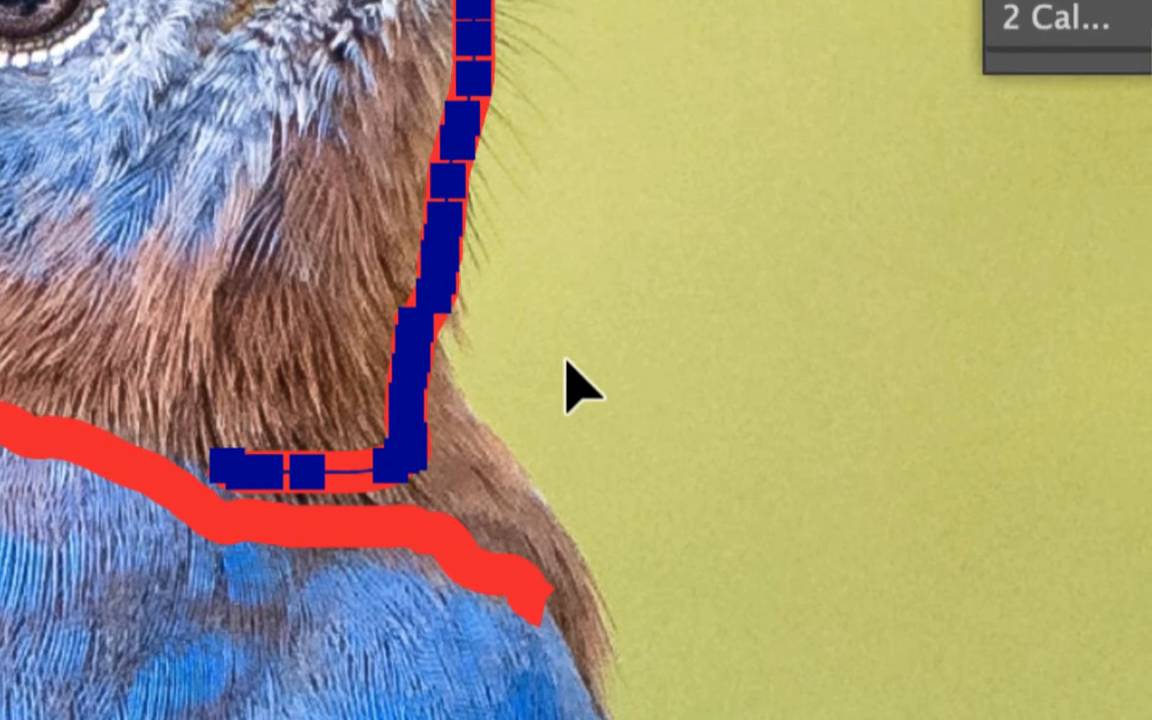
Step: Deselect the throat line and pencil a separate short contour along the front of the neck down to the shoulder
super+click(632, 309)
mouse_move(515, 317)
mouse_down()
mouse_move(642, 514)
mouse_move(620, 595)
mouse_up()
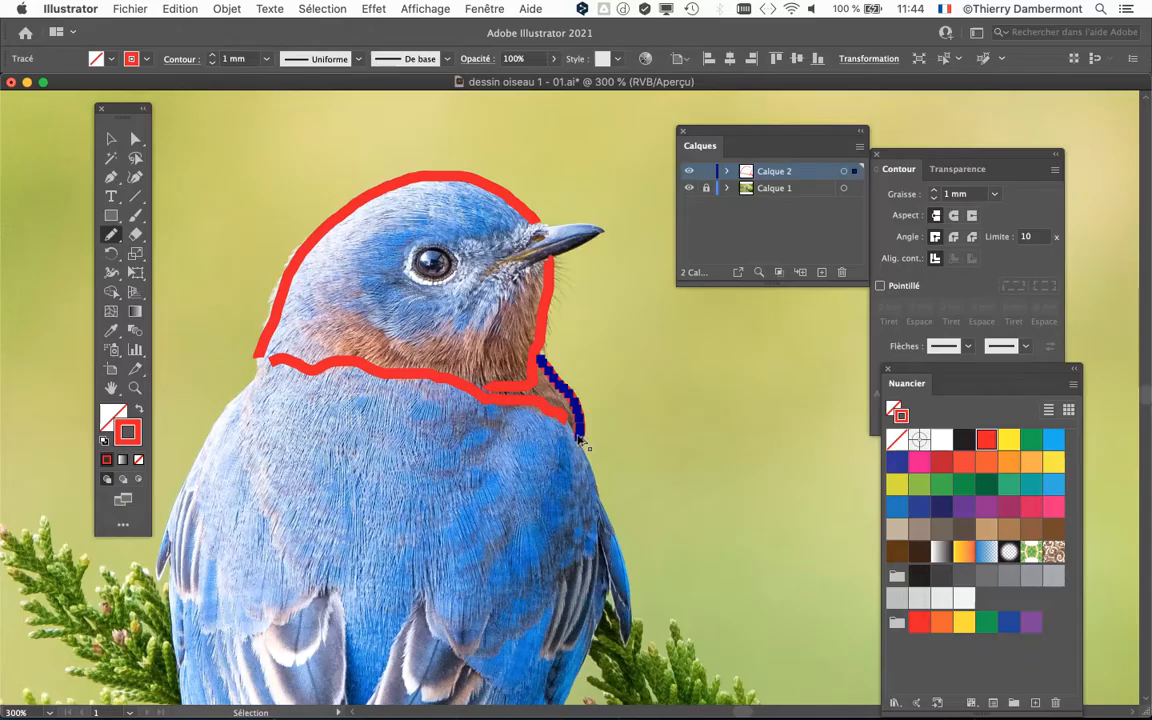
super+click(551, 377)
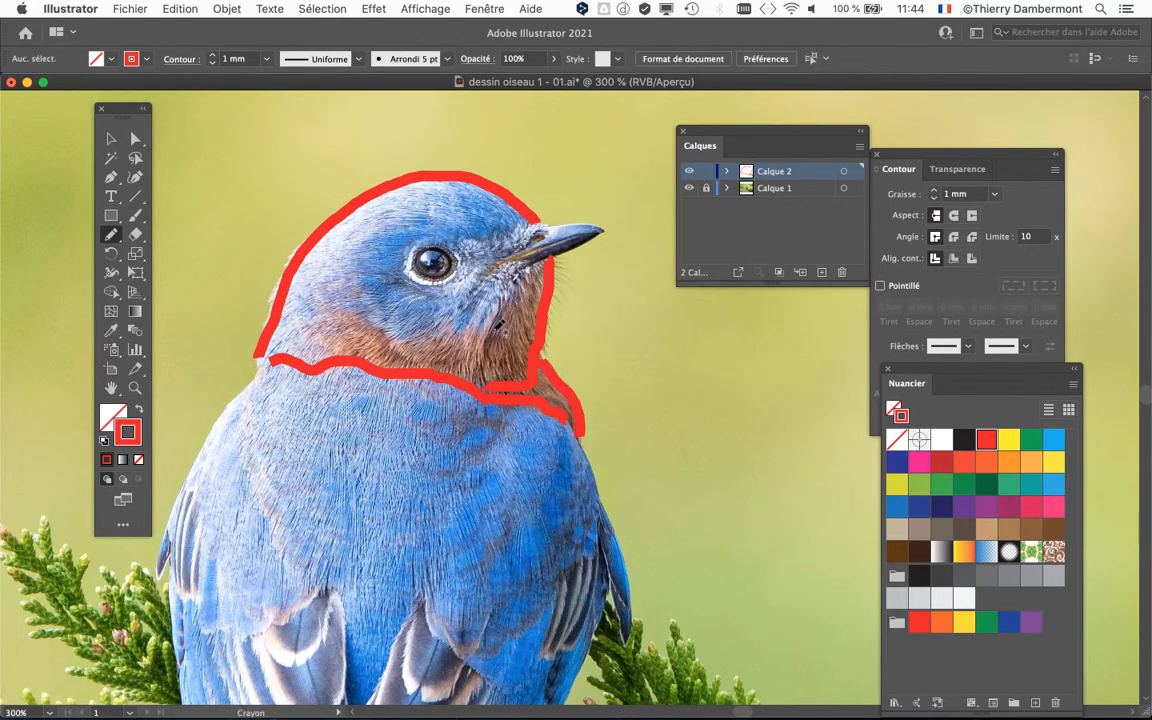
Step: Pencil separate inner head contours around the cheek, beneath the eye and at the back of the head, deselecting each path
mouse_move(482, 352)
mouse_down()
mouse_move(418, 354)
mouse_move(353, 291)
mouse_move(354, 250)
mouse_move(380, 230)
mouse_move(424, 230)
mouse_up()
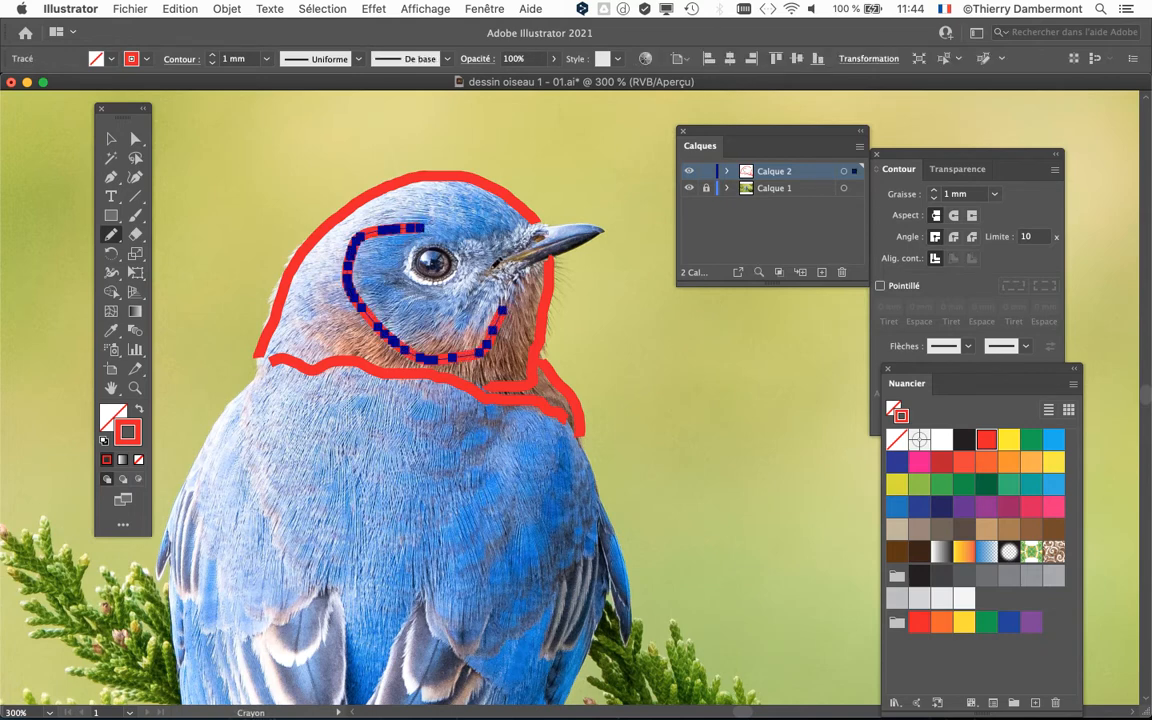
super+click(491, 272)
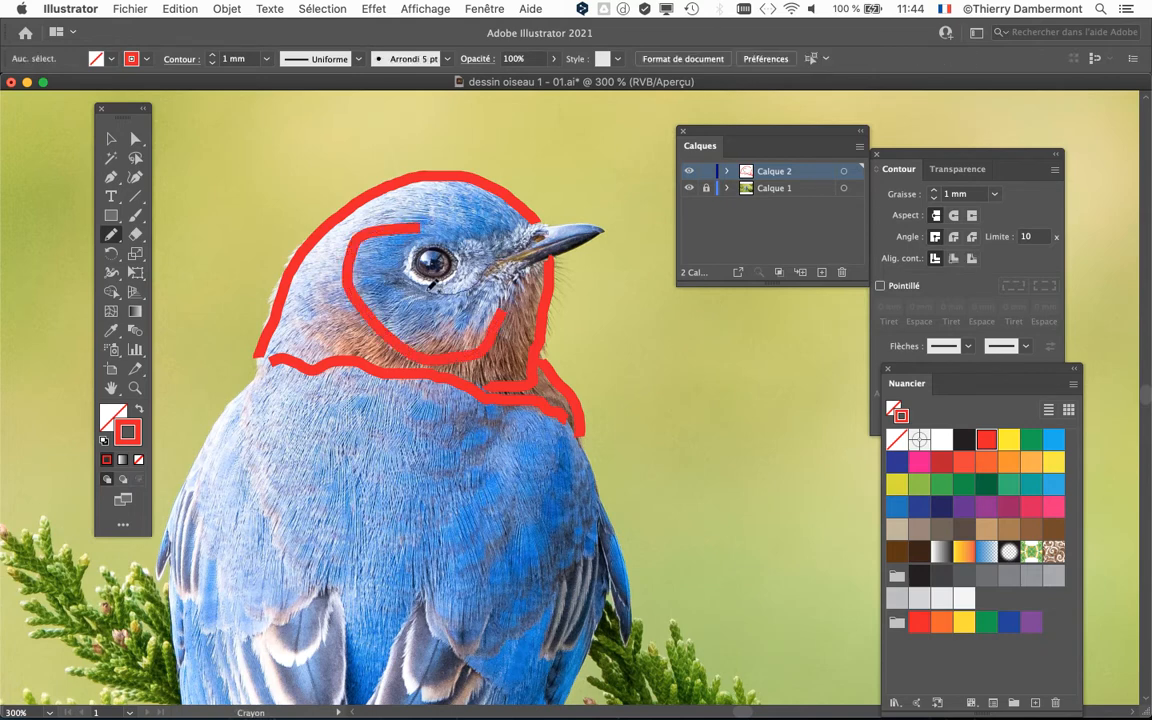
drag(431, 285, 487, 262)
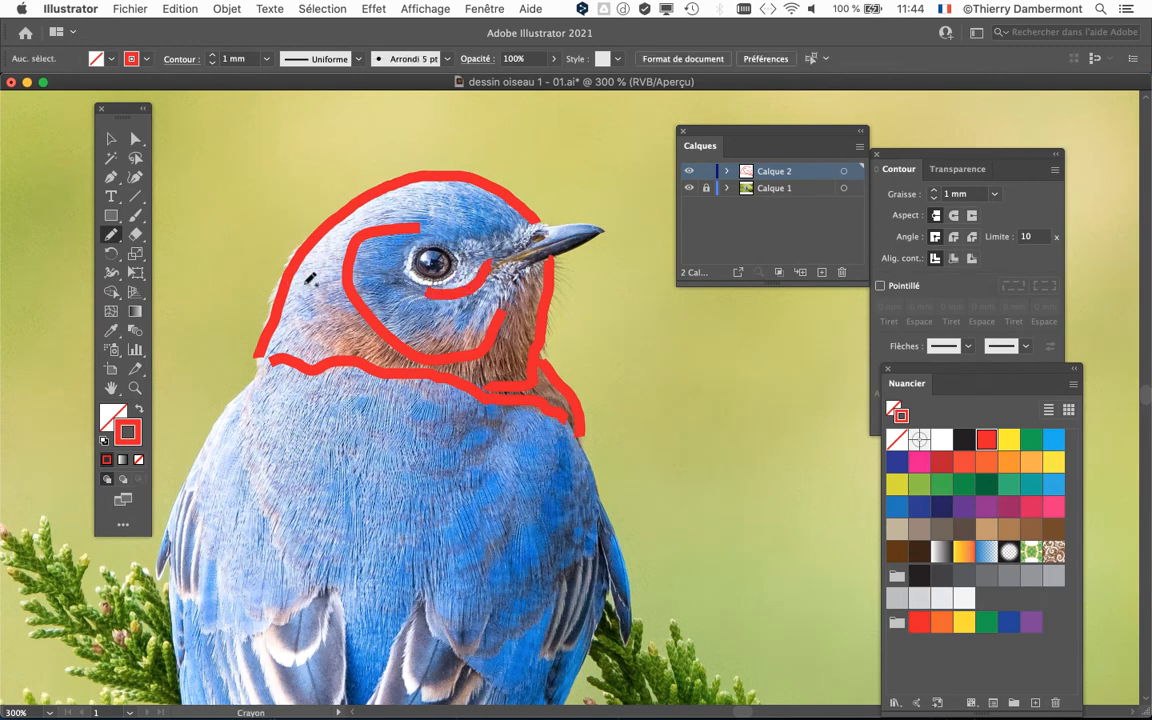
drag(320, 320, 333, 350)
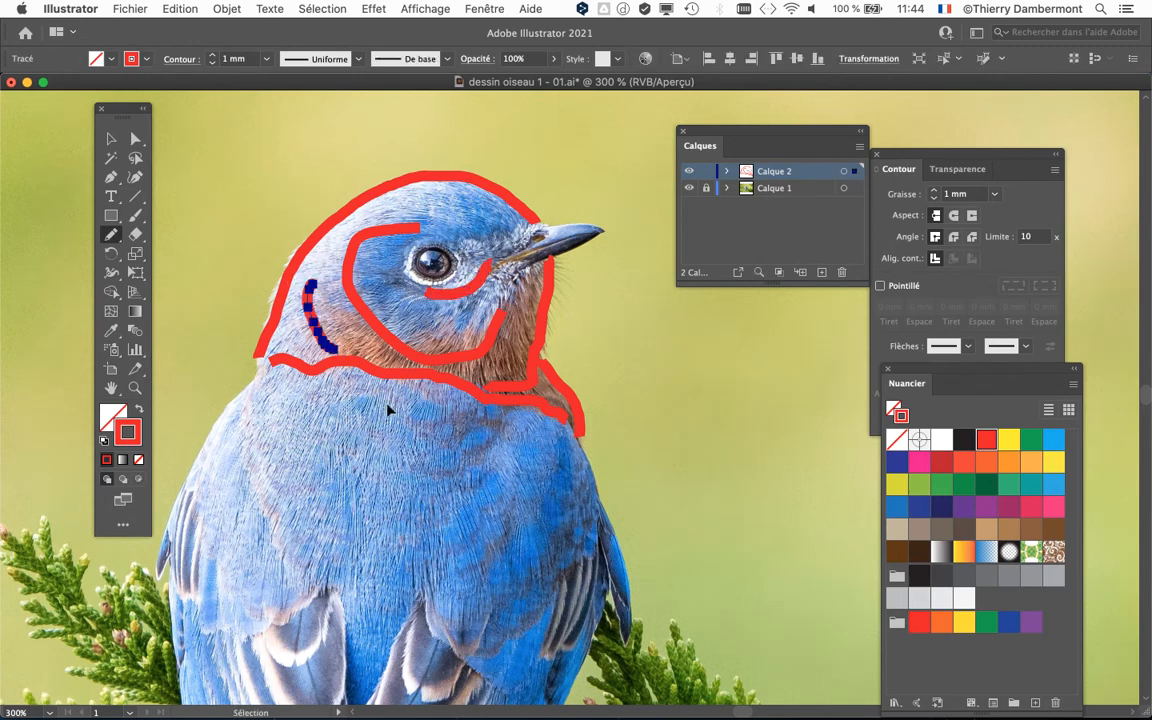
super+click(448, 444)
Step: Pencil the beak's lower edge, mouth line and upper edge as separate strokes, leaving nothing selected
scroll(512, 470, down, 4)
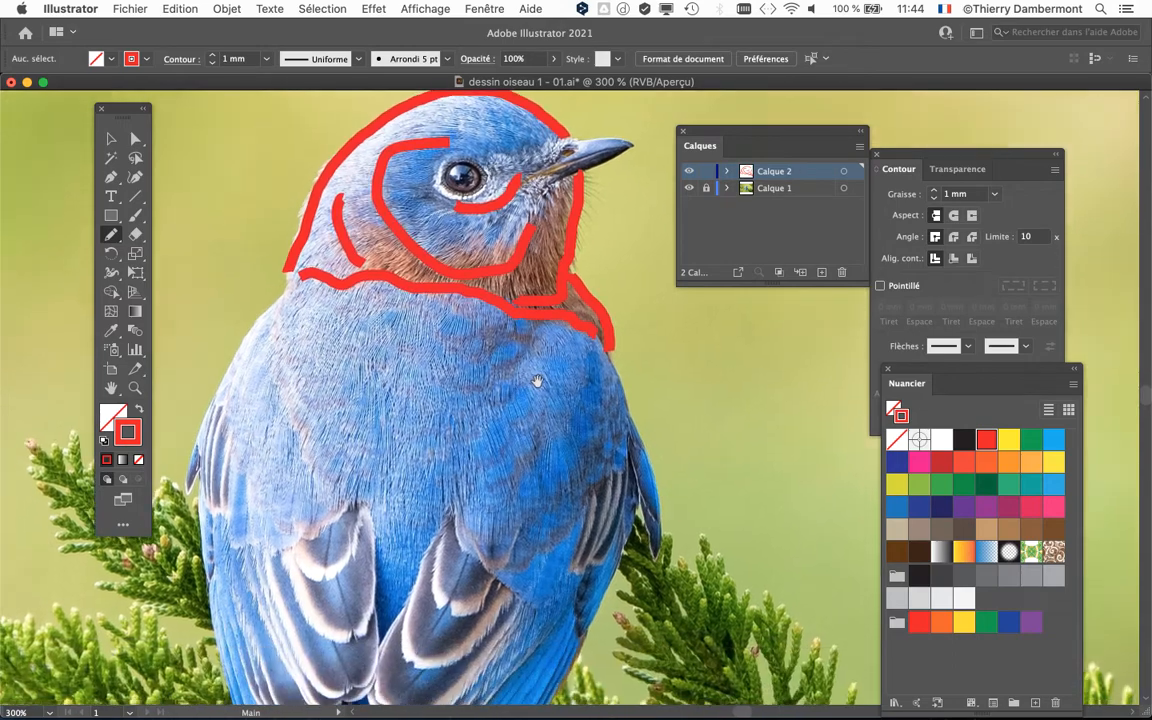
scroll(571, 172, up, 2)
drag(570, 190, 423, 386)
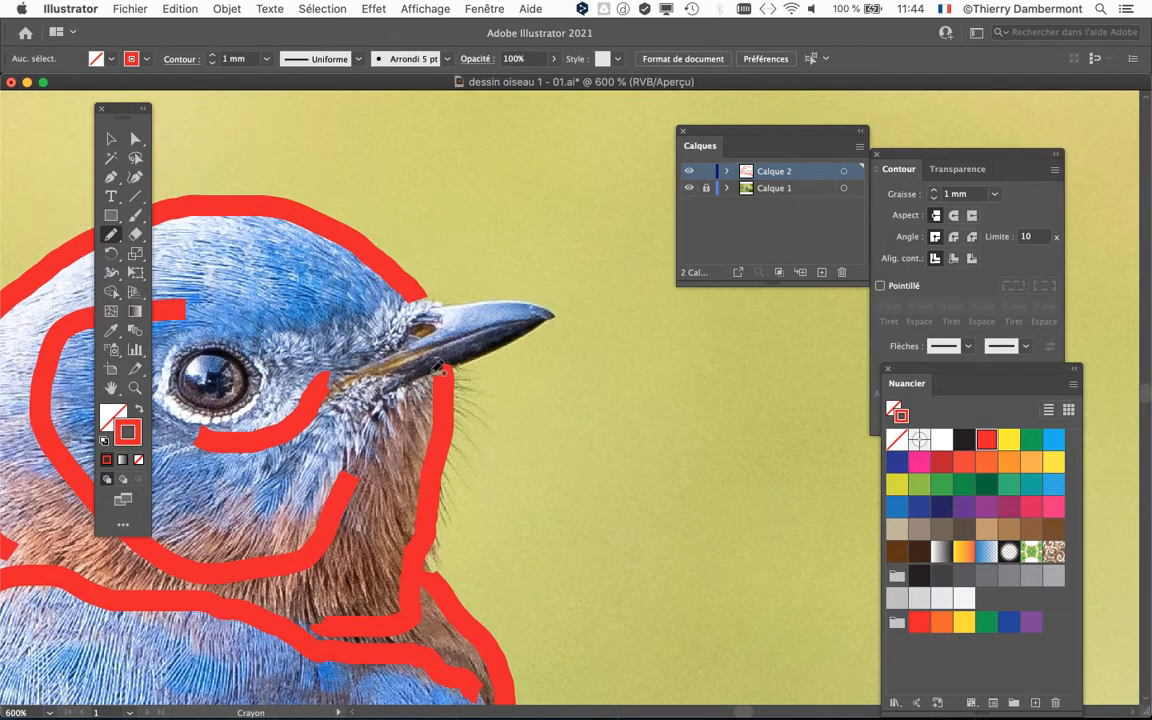
drag(553, 318, 373, 399)
mouse_move(342, 332)
mouse_down()
mouse_move(415, 306)
mouse_move(545, 318)
mouse_up()
mouse_move(381, 319)
mouse_down()
mouse_move(485, 299)
mouse_move(538, 304)
mouse_up()
key(shift+super+a)
Step: Pencil the eye's outline around the upper and lower lids and deselect it
drag(506, 411, 620, 319)
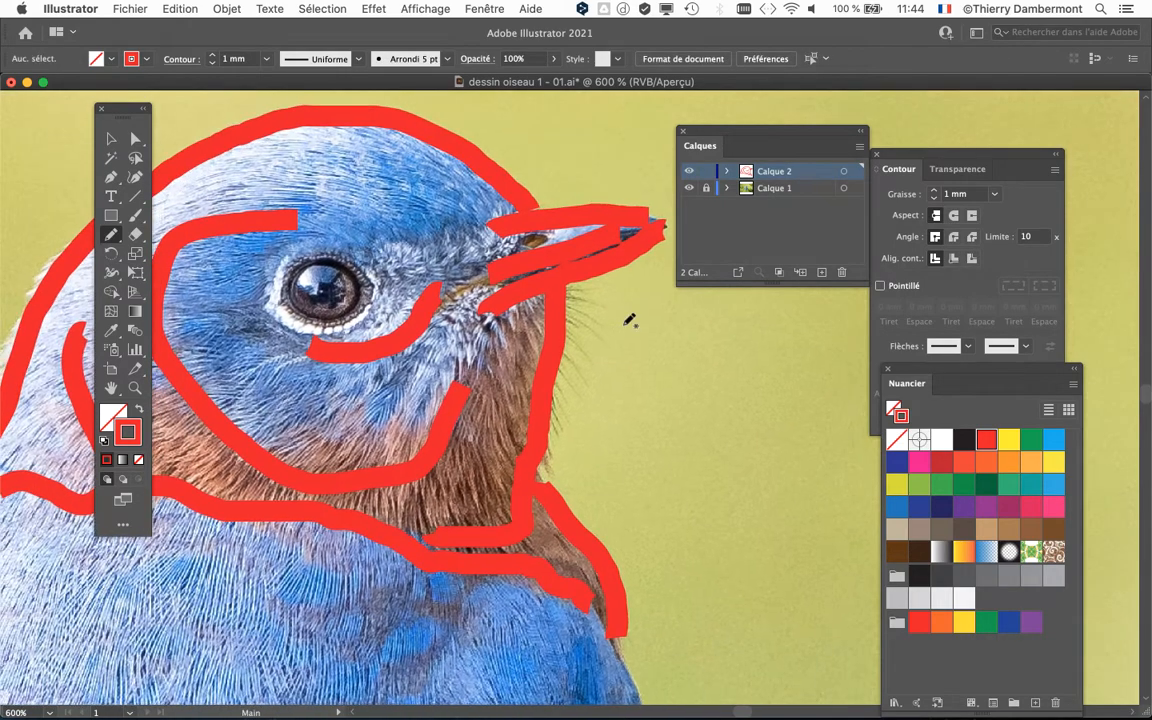
scroll(290, 282, up, 1)
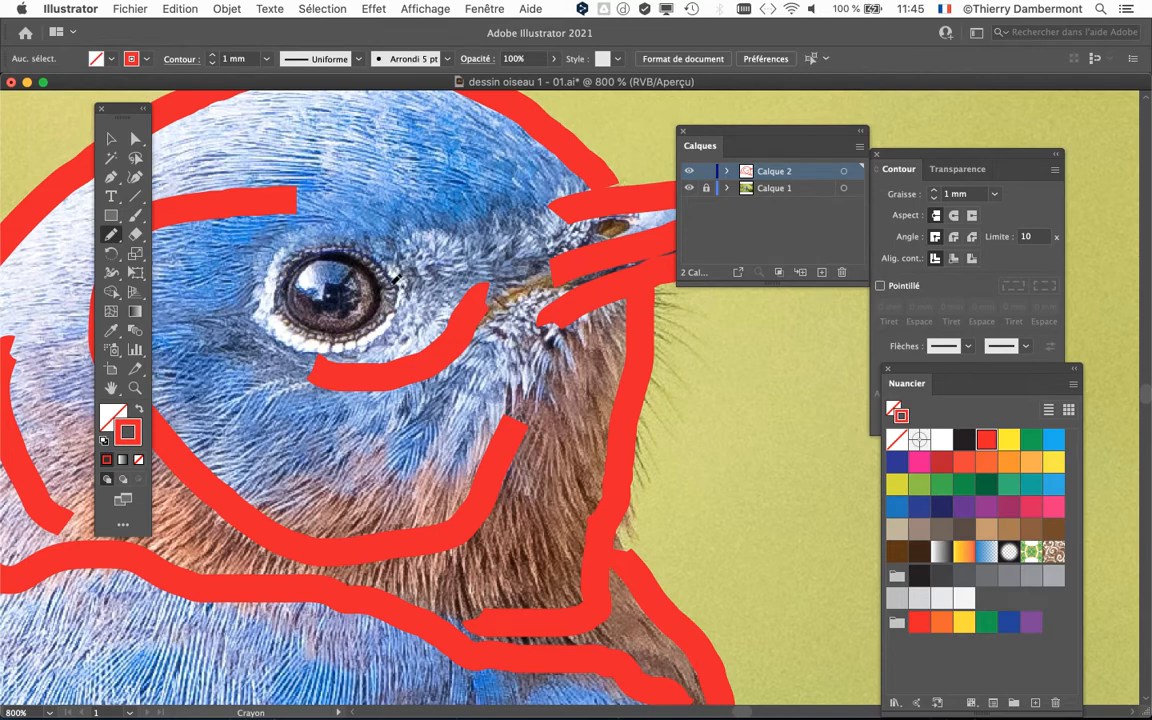
mouse_move(265, 300)
mouse_down()
mouse_move(378, 232)
mouse_move(390, 296)
mouse_move(360, 328)
mouse_move(318, 328)
mouse_move(298, 310)
mouse_up()
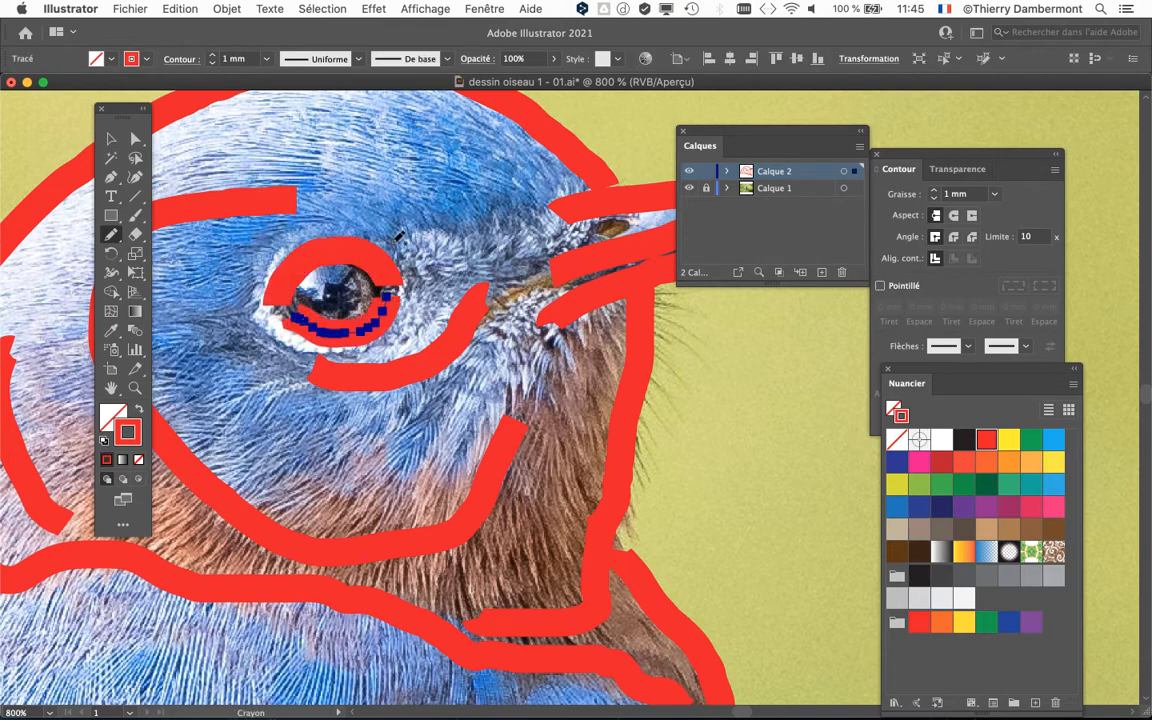
key(super+shift+a)
Step: Pencil a contour on each side of the bird's back, curving outward over the upper wing feathers
scroll(419, 293, down, 3)
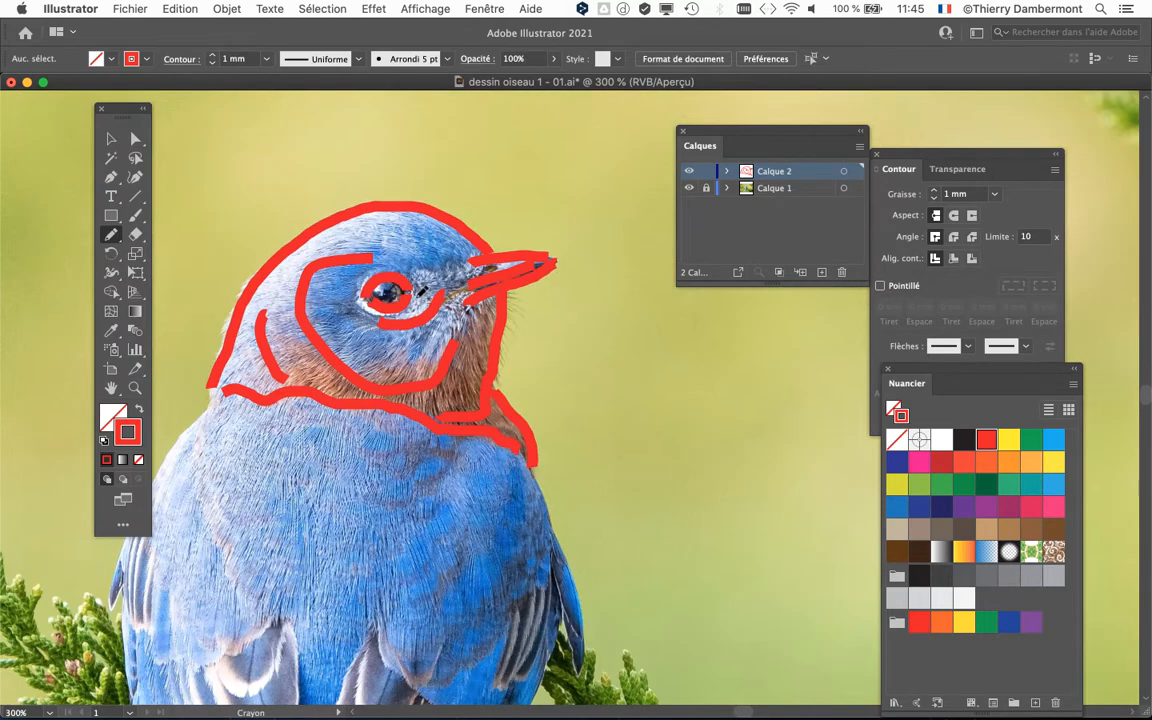
scroll(422, 290, down, 5)
scroll(462, 289, down, 2)
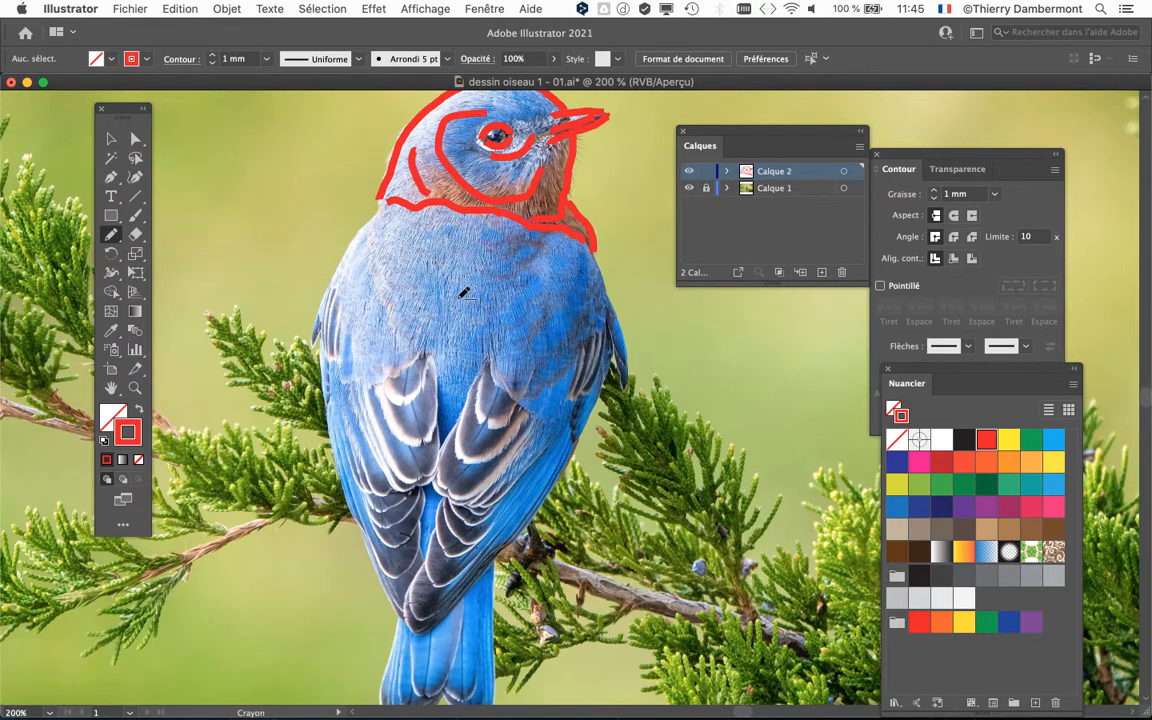
scroll(445, 340, right, 1)
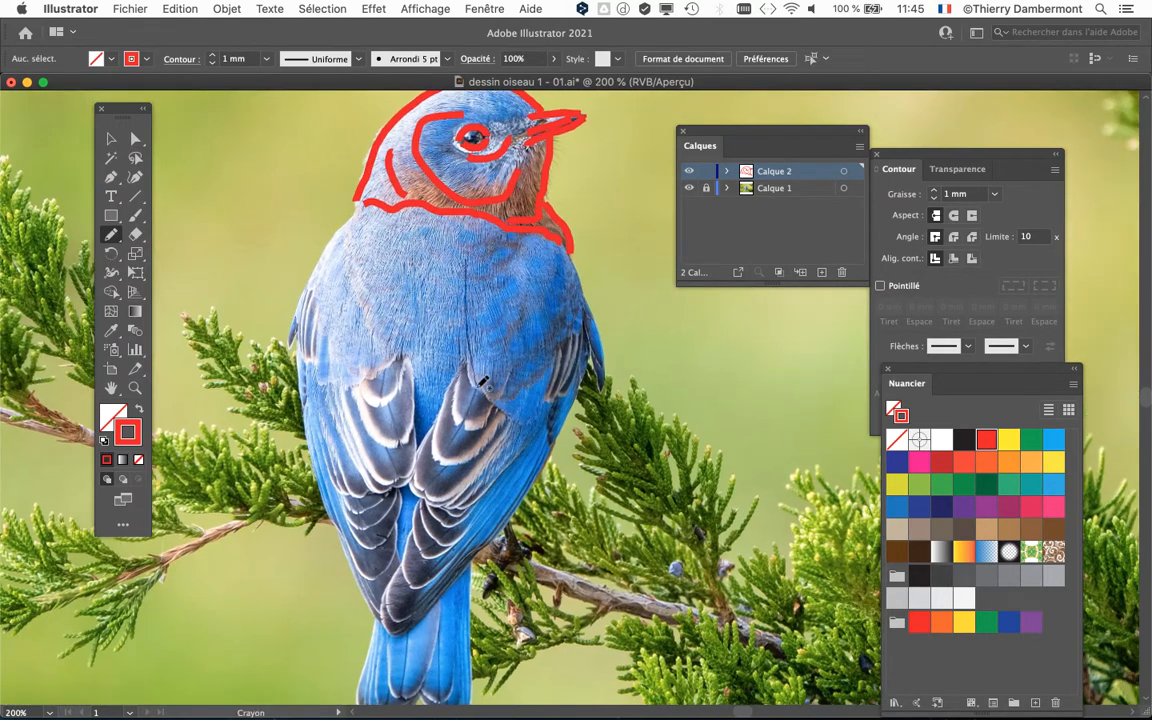
drag(547, 424, 465, 259)
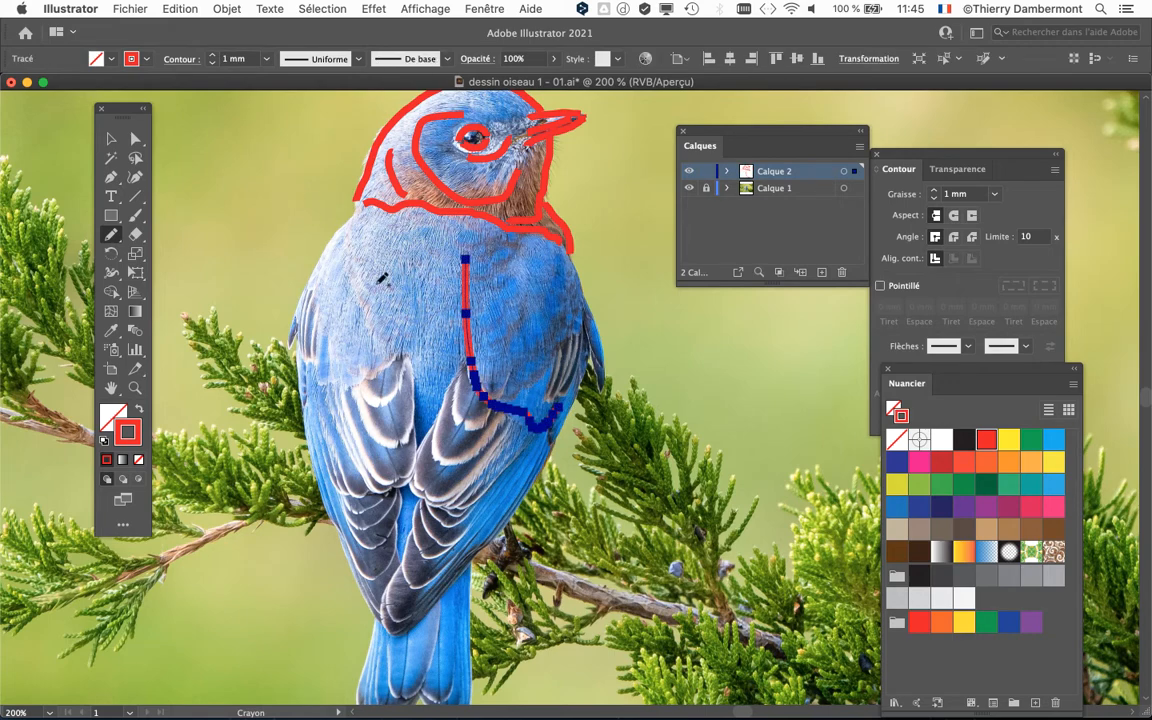
mouse_move(425, 297)
mouse_down()
mouse_move(400, 371)
mouse_move(338, 424)
mouse_up()
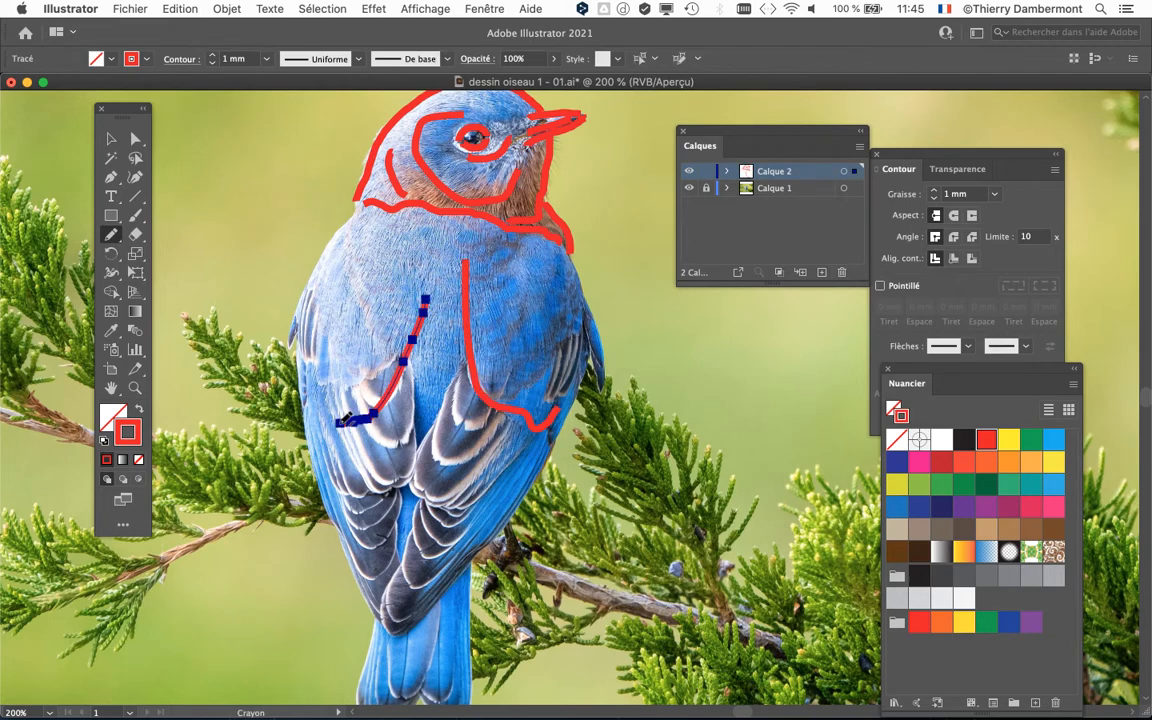
Step: Deselect the back contour and pencil the bird's left outer flank as two strokes, from the shoulder down to the wing tip
super+click(355, 338)
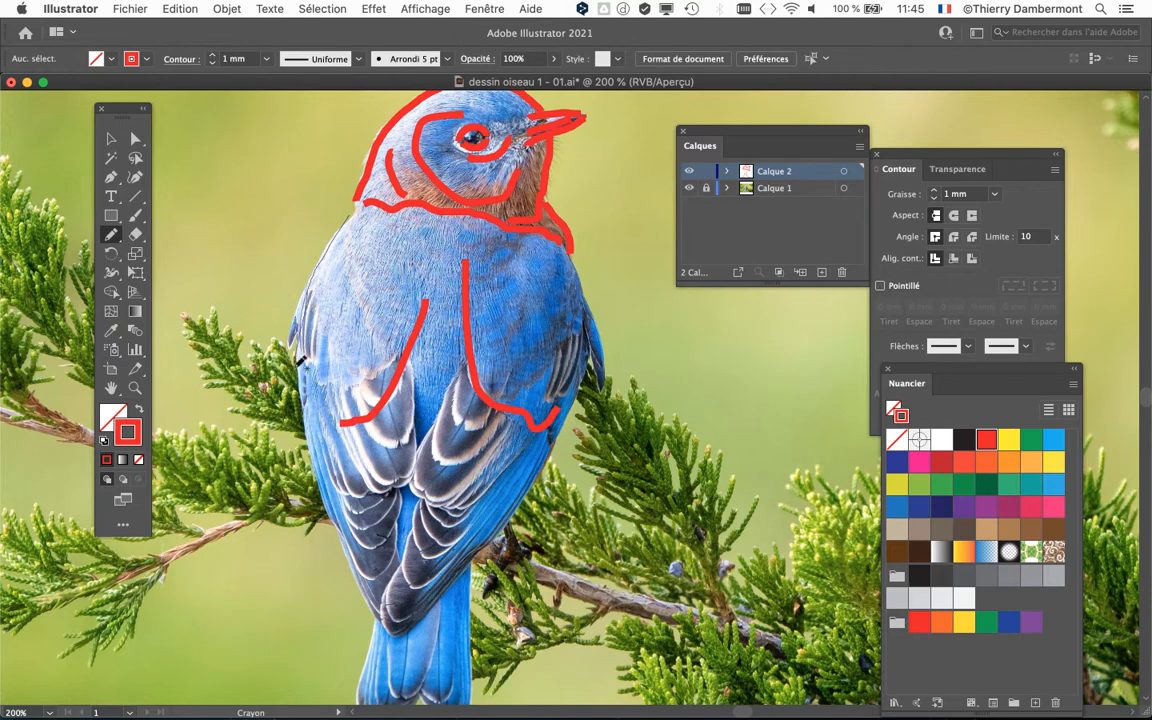
drag(308, 432, 340, 214)
scroll(340, 306, down, 5)
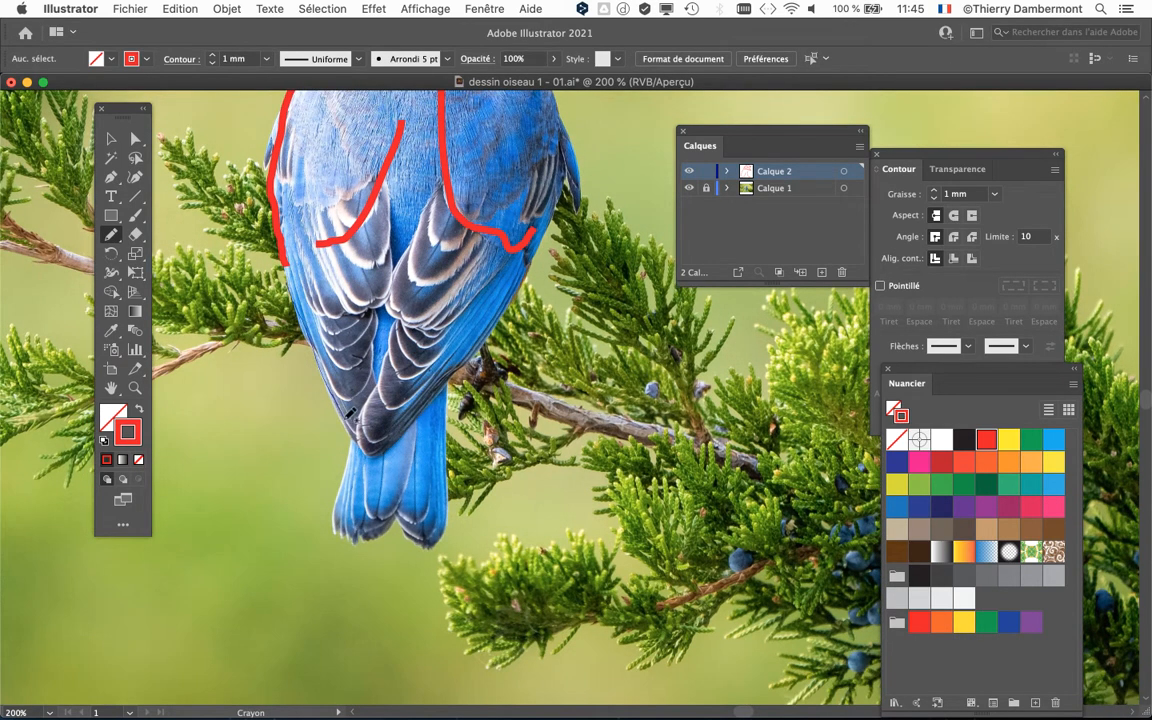
drag(352, 432, 275, 245)
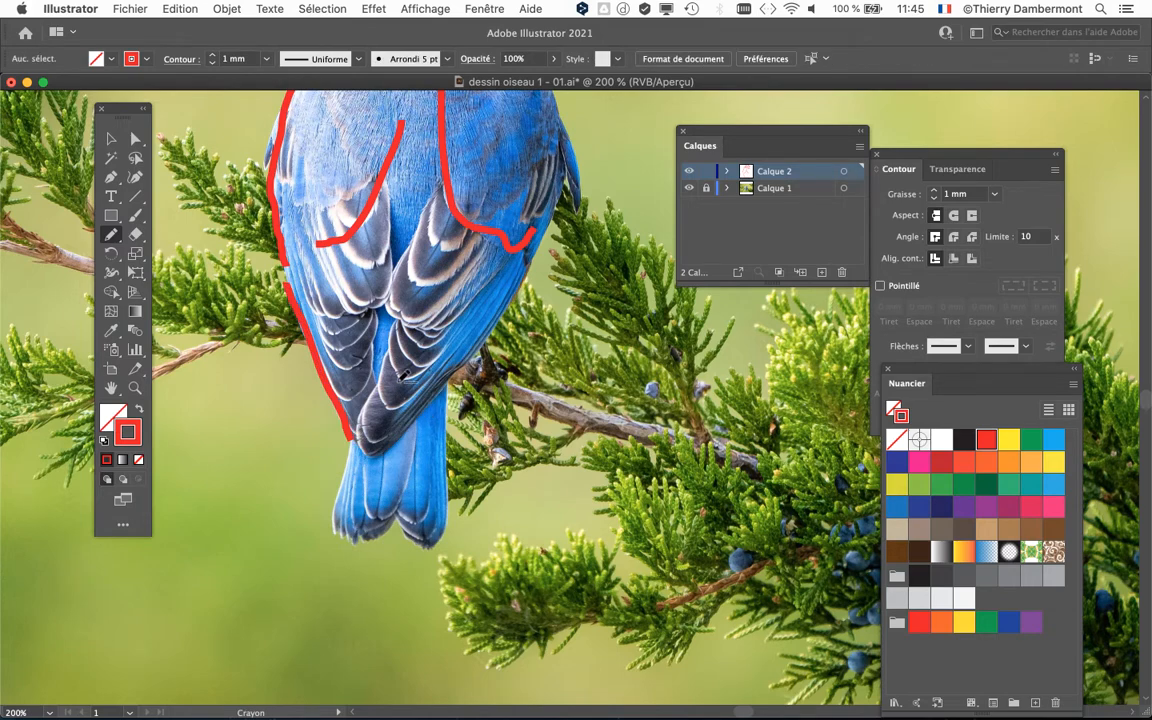
Step: Pencil the right wing's outer edge around its tip and up the inner side, plus a contour around its middle feathers, leaving nothing selected
scroll(382, 365, up, 1)
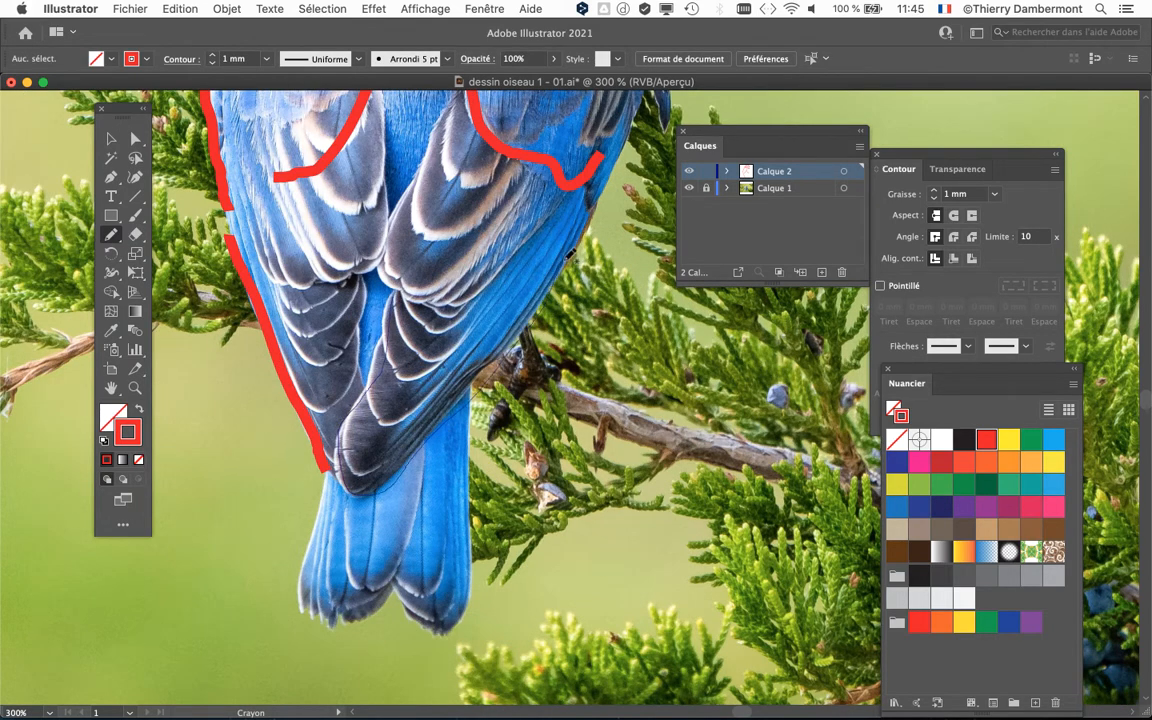
drag(586, 228, 388, 294)
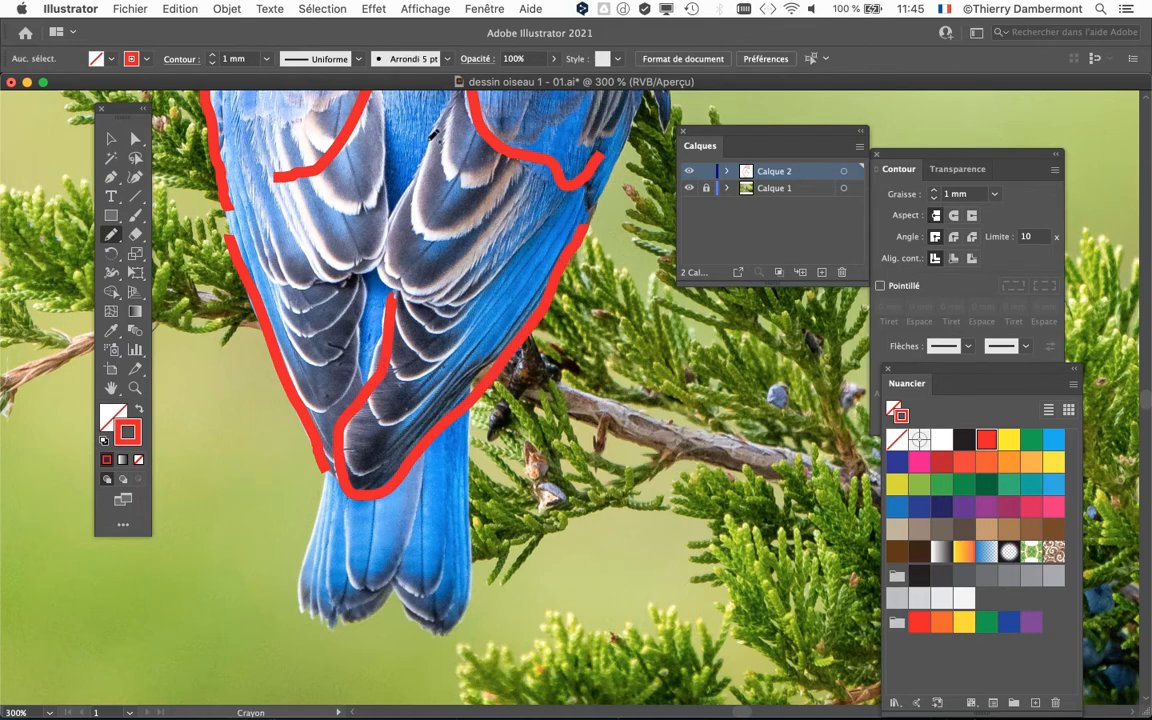
mouse_move(390, 290)
mouse_down()
mouse_move(422, 293)
mouse_move(500, 270)
mouse_move(555, 202)
mouse_up()
super+click(342, 222)
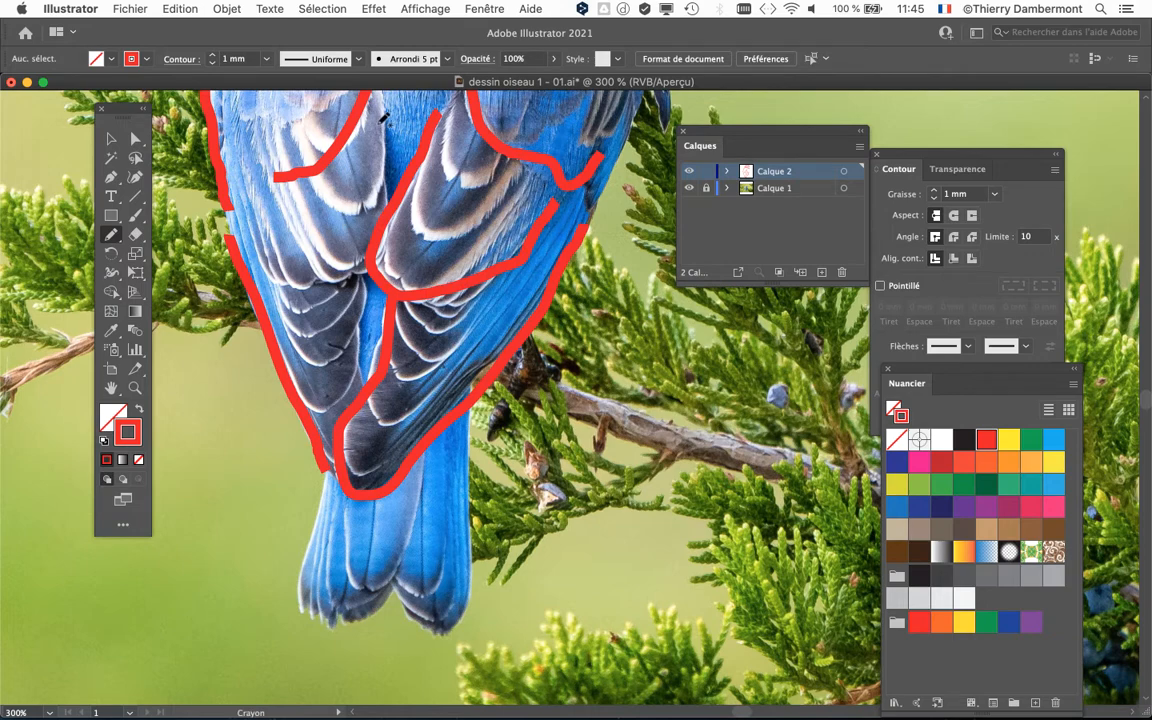
Step: Pencil the left wing's inner edge, middle feather contour and lower dark feather contour as separate strokes
drag(376, 122, 376, 210)
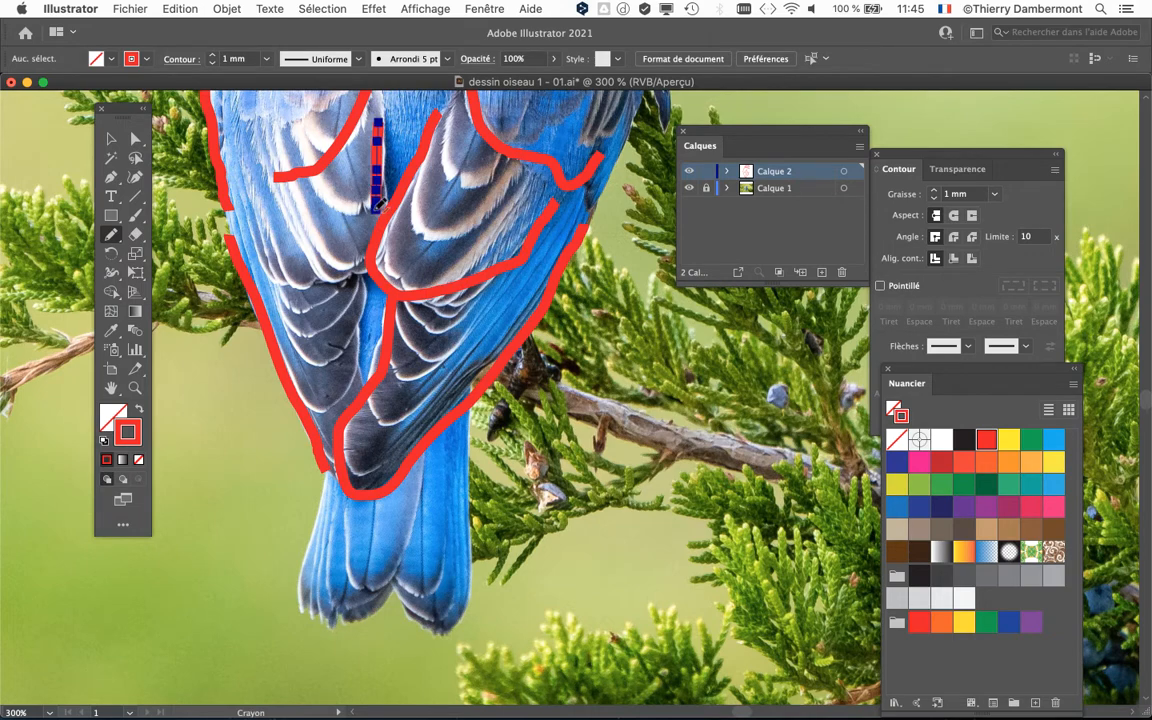
super+click(366, 265)
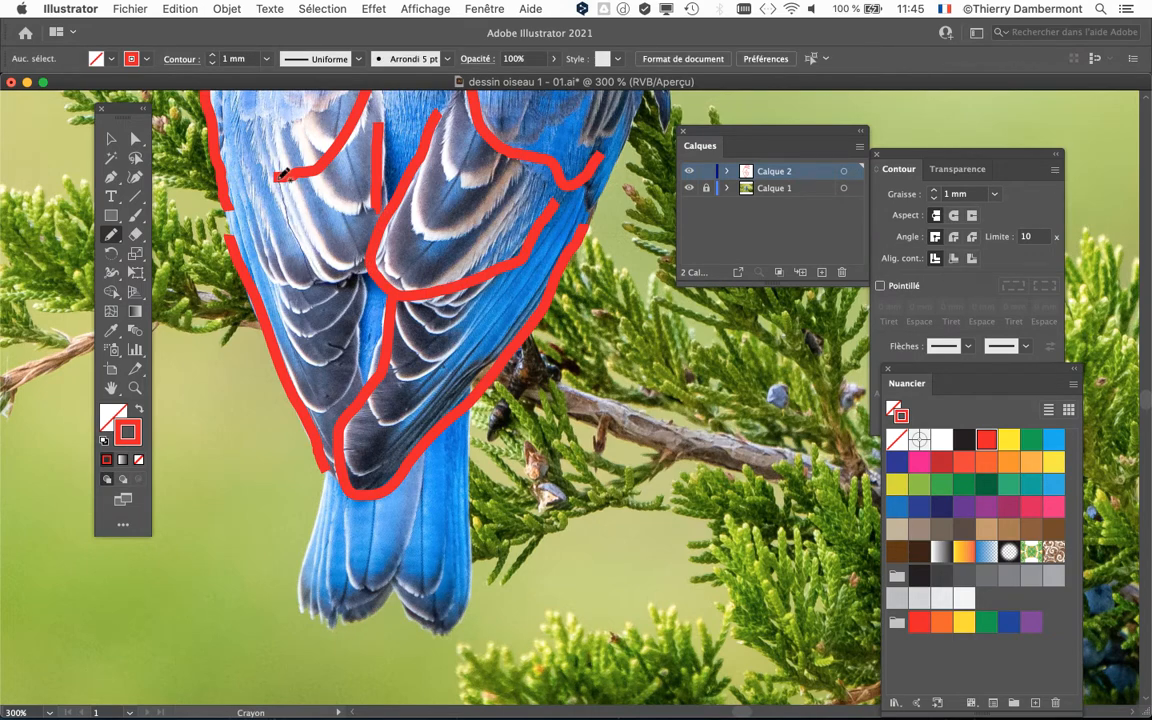
drag(273, 177, 332, 283)
super+click(335, 276)
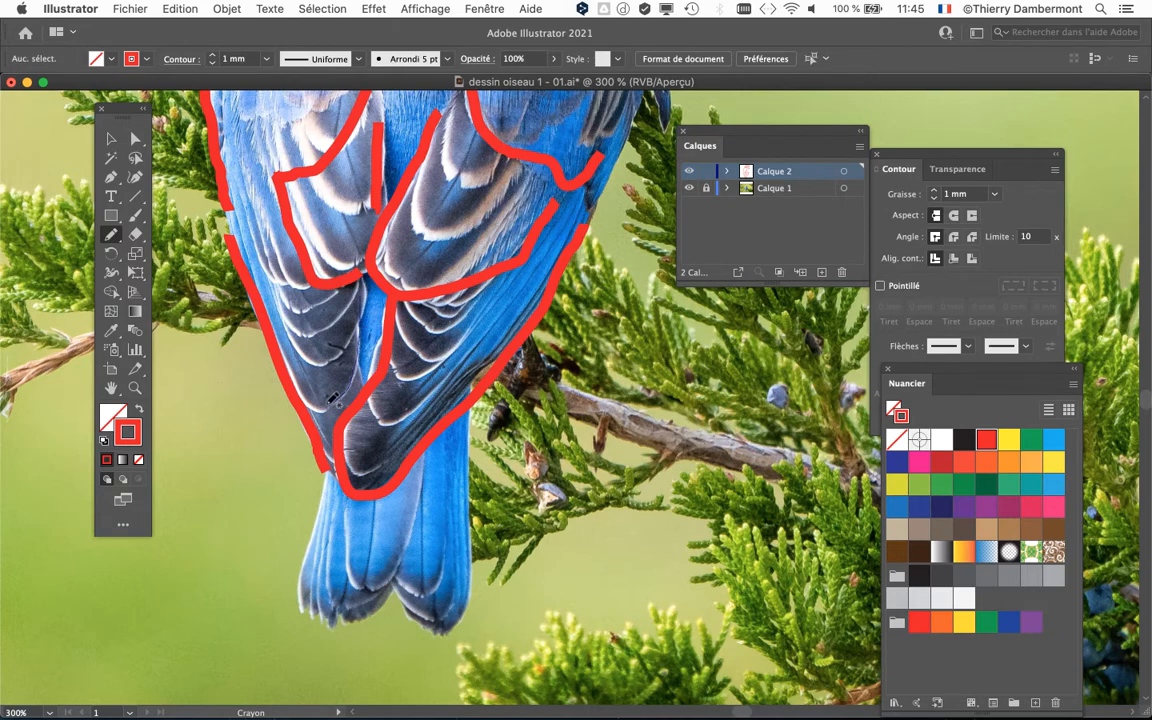
mouse_move(310, 378)
mouse_down()
mouse_move(315, 405)
mouse_move(360, 290)
mouse_up()
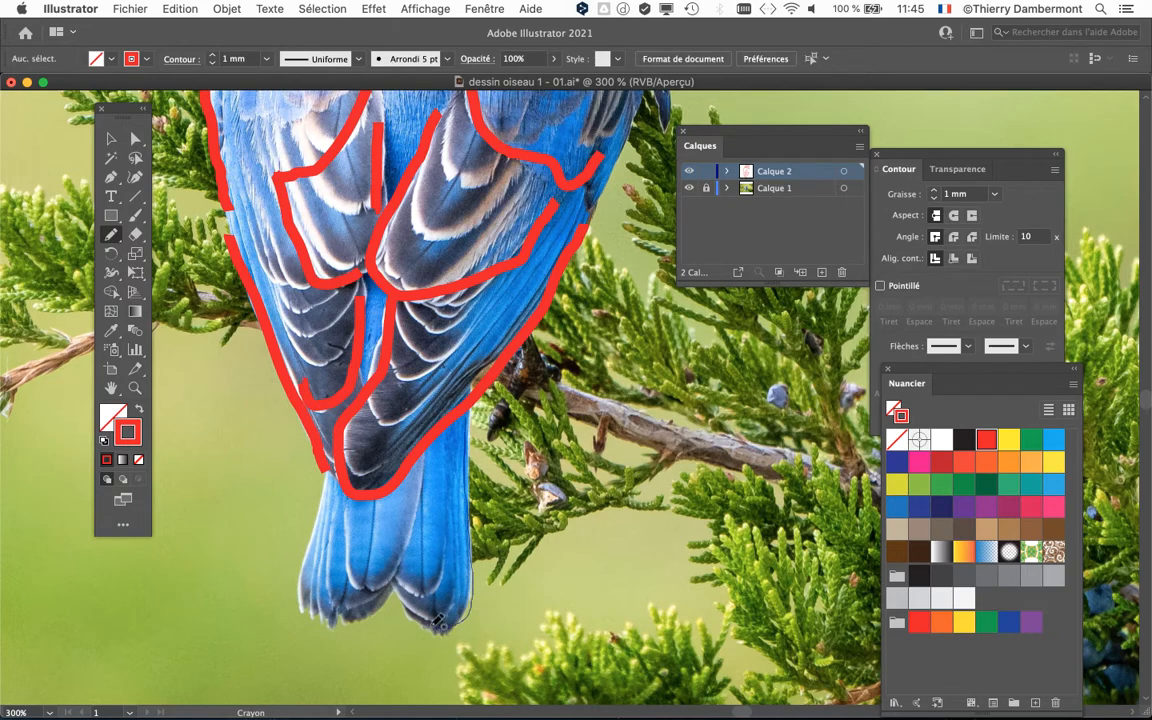
Step: Pencil the outlines of the tail's right and left halves as separate strokes below the wing tips
drag(394, 588, 467, 421)
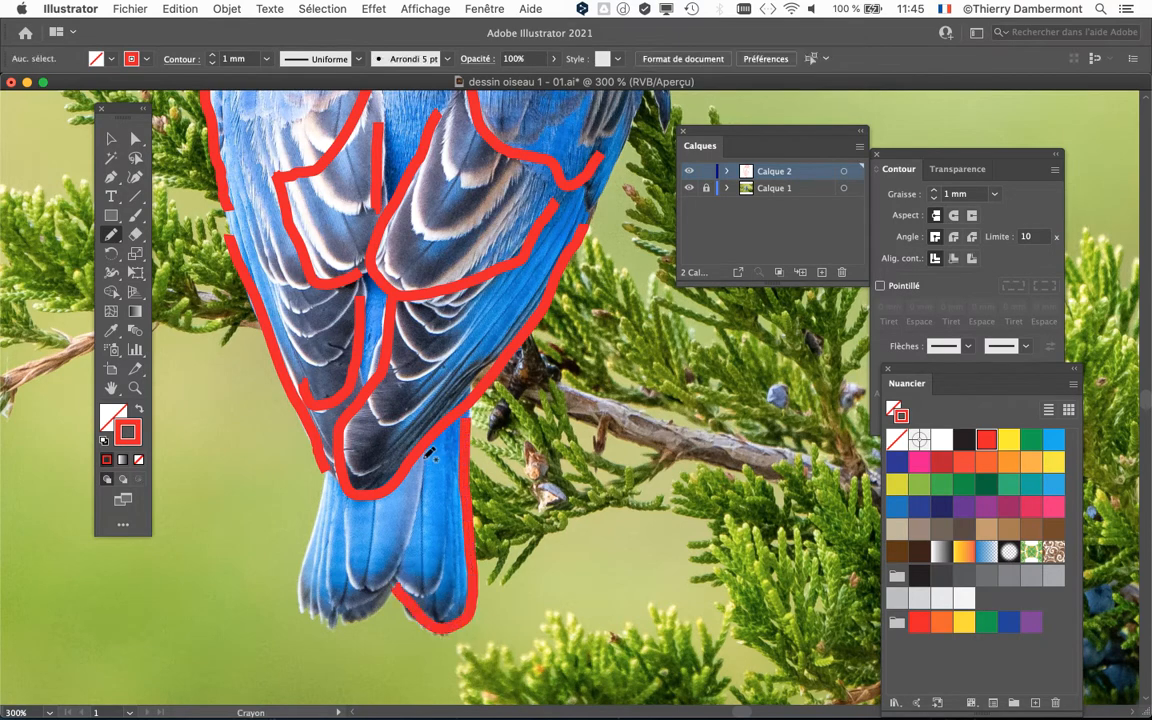
drag(310, 619, 306, 545)
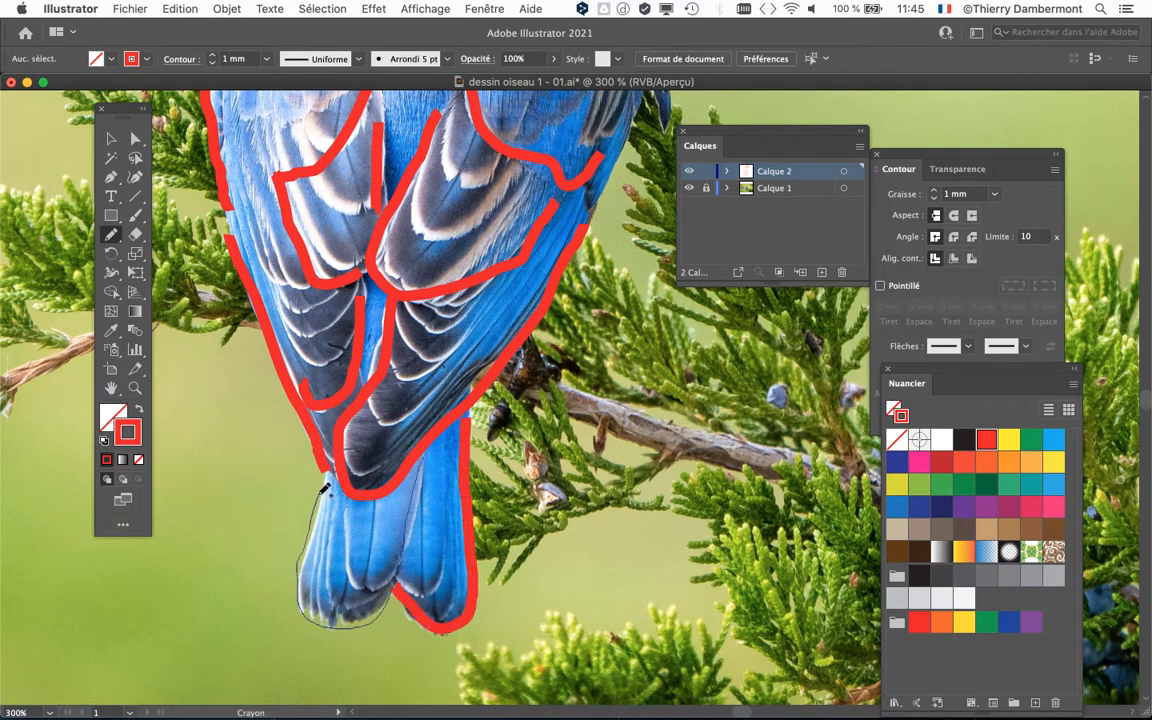
drag(325, 488, 326, 484)
Step: Pencil a short contour down the left shoulder and another along the folded right wing's outer edge, then deselect the paths
scroll(268, 492, down, 2)
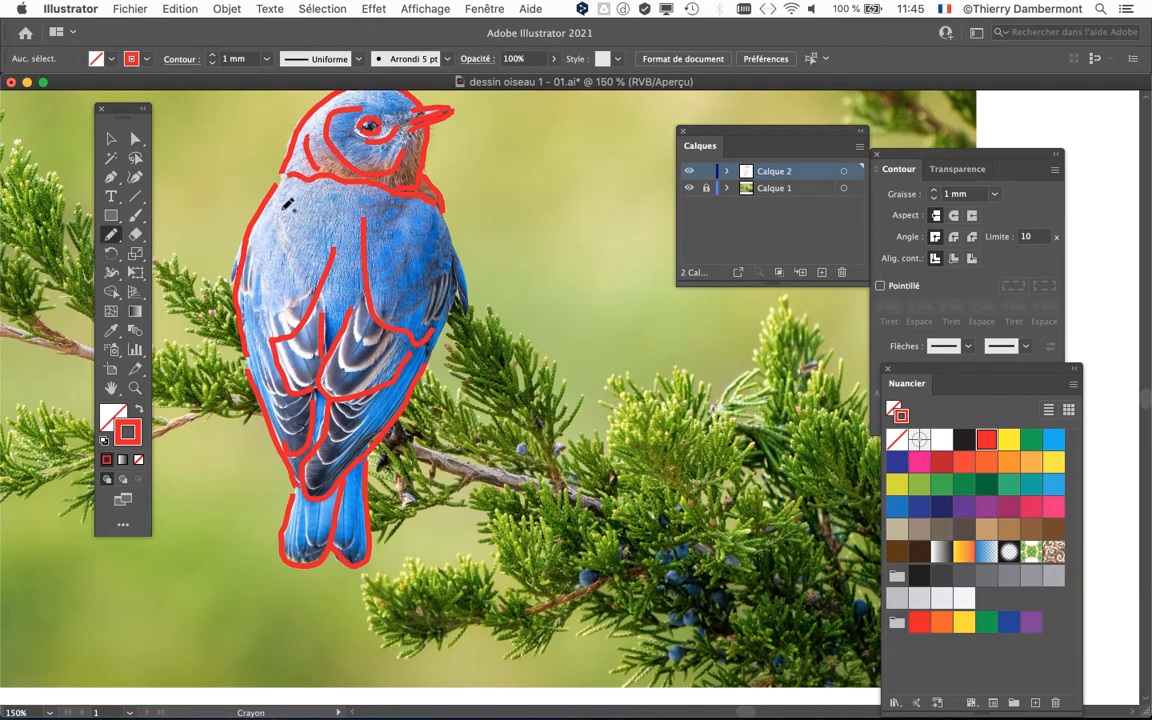
drag(287, 203, 303, 292)
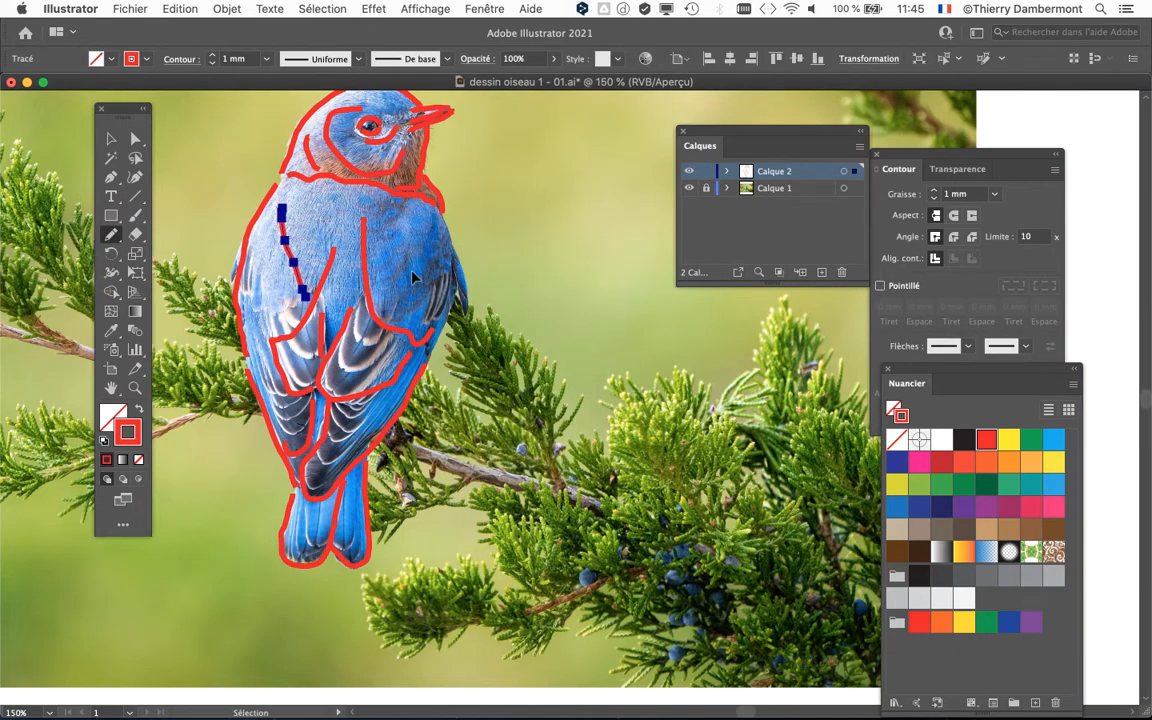
mouse_move(442, 218)
mouse_down()
mouse_move(456, 306)
mouse_move(431, 330)
mouse_up()
super+click(480, 360)
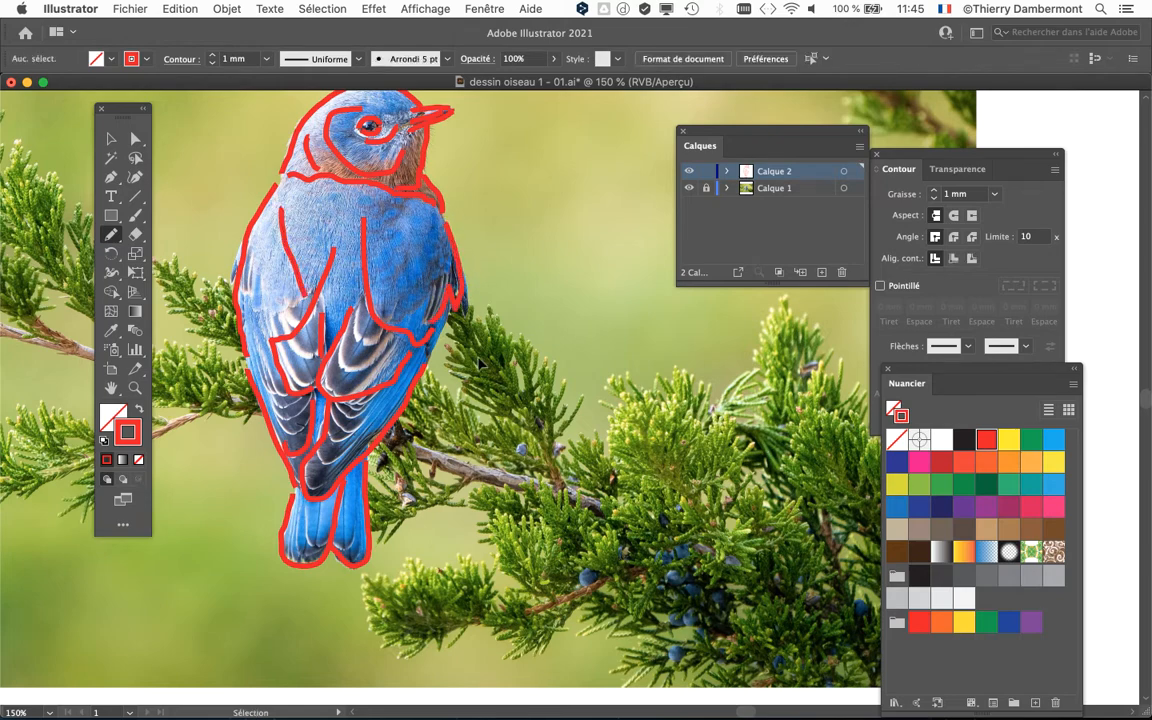
Step: Save the drawing under the new name dessin oiseau 1 - 02.ai in Adobe Illustrator format, in the Illustrator FAD nov 2021 (local) folder
scroll(272, 272, down, 1)
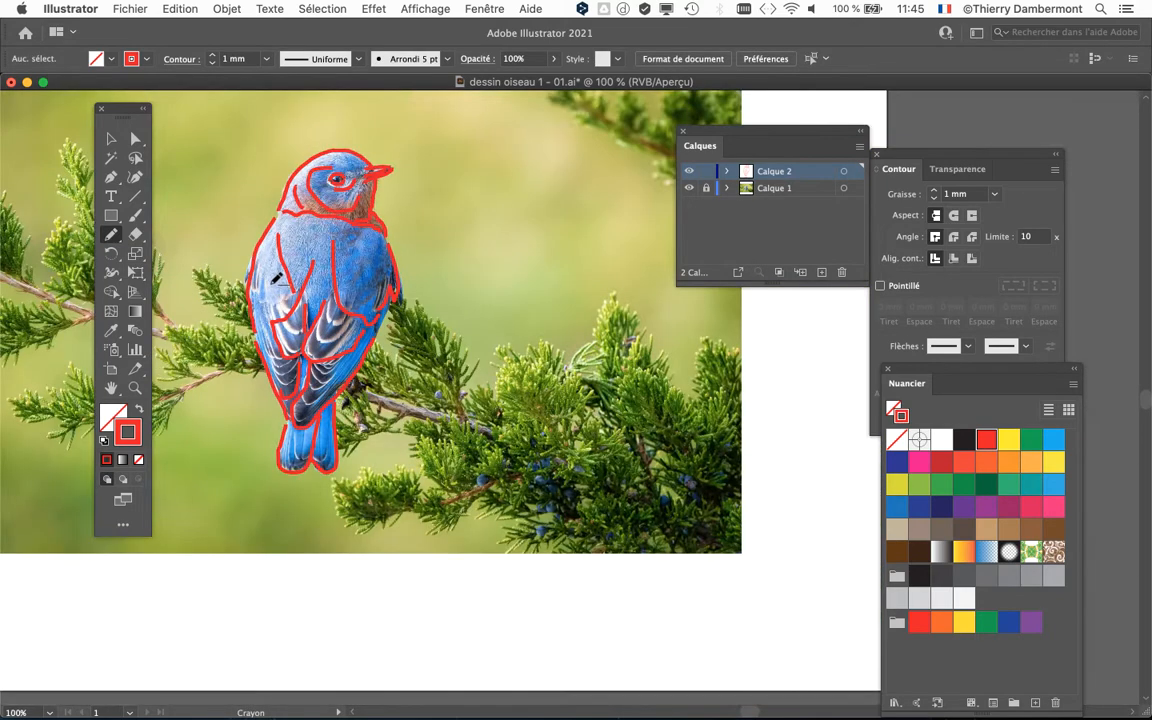
click(147, 7)
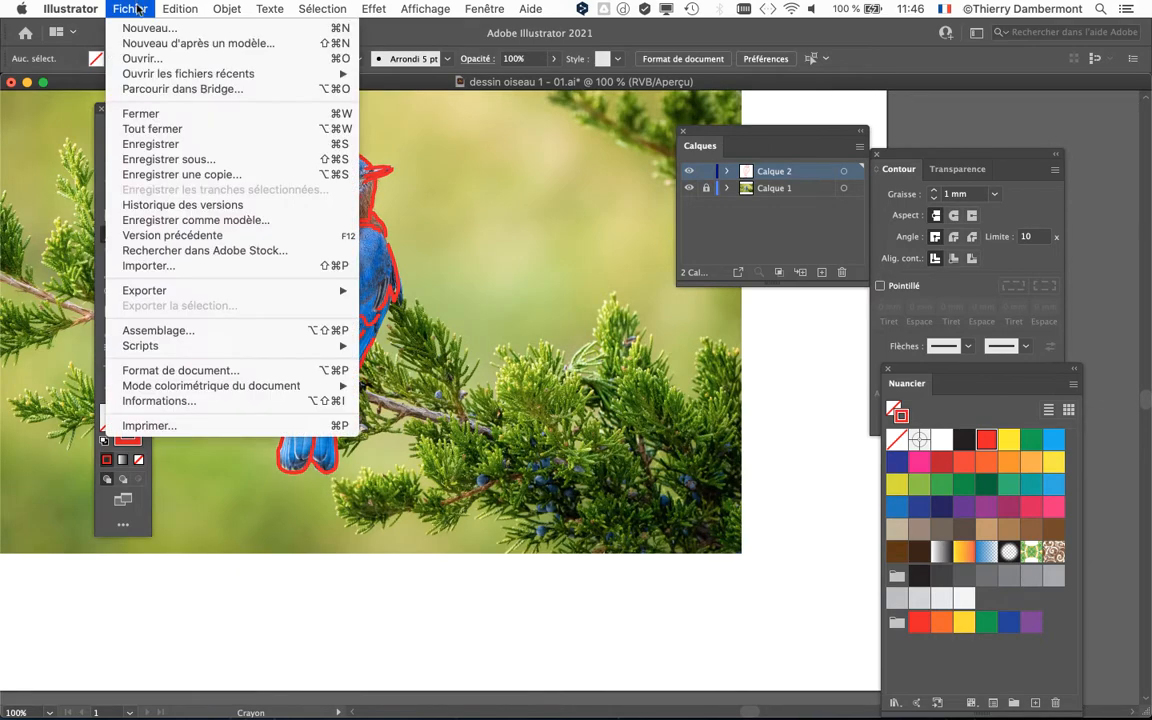
click(172, 155)
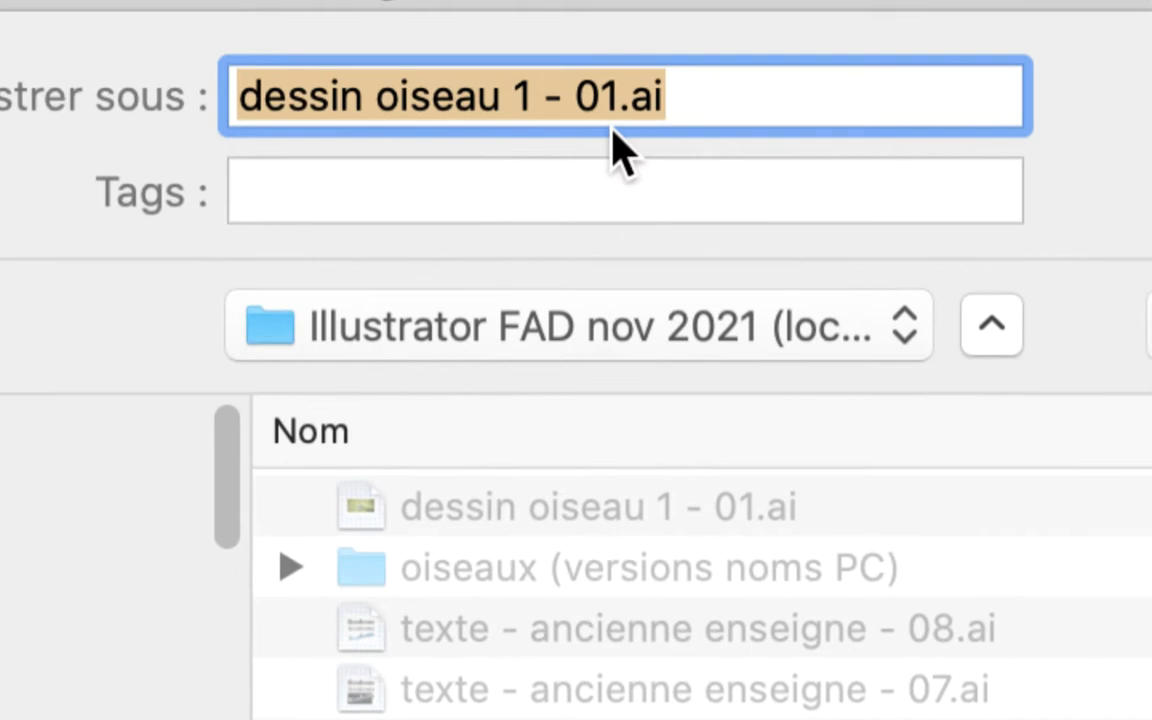
click(682, 30)
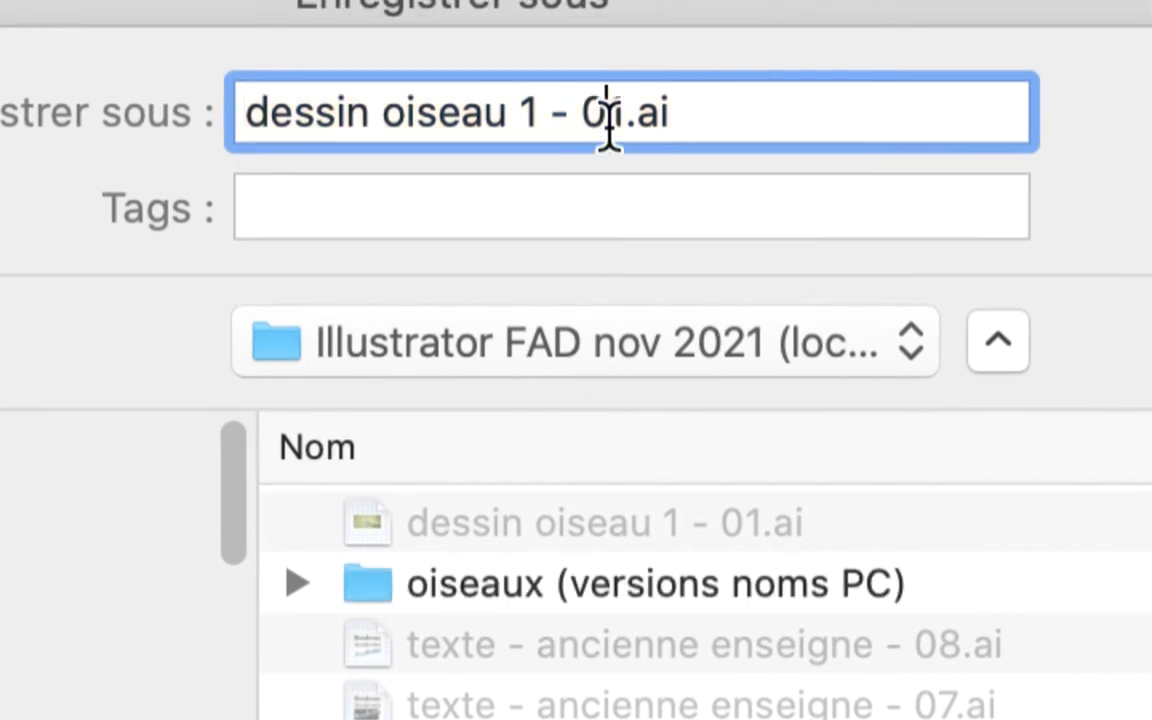
key(shift+super+Right)
click(613, 132)
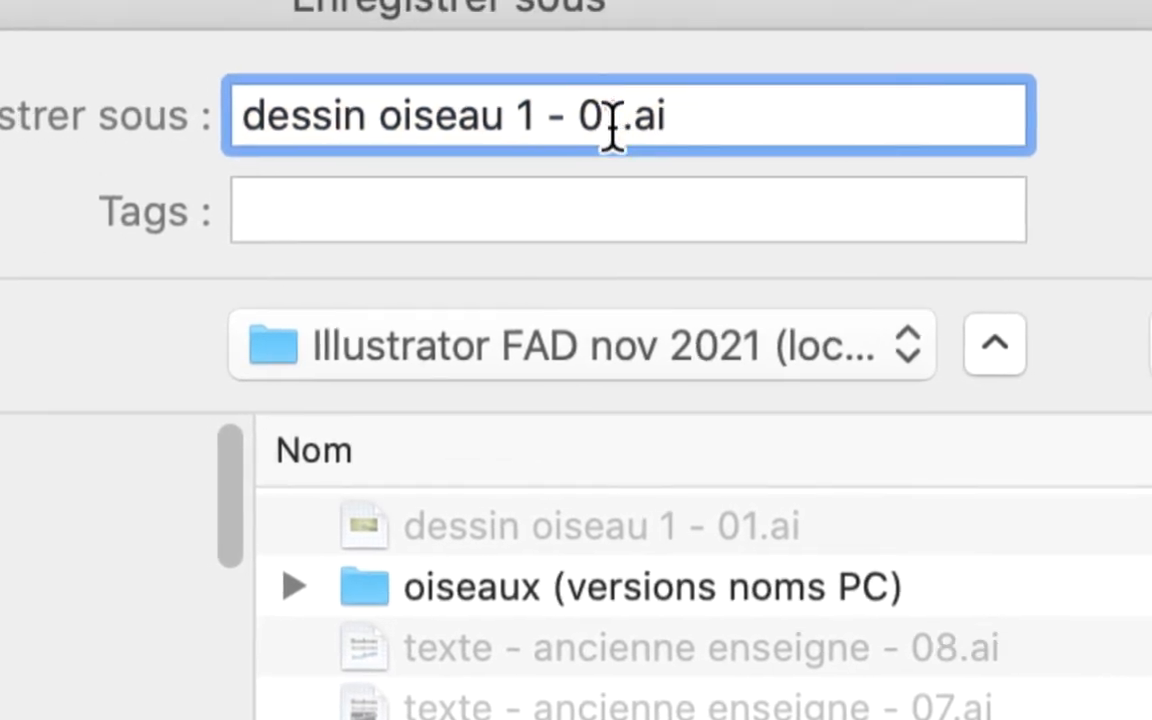
key(shift+Right)
text(2)
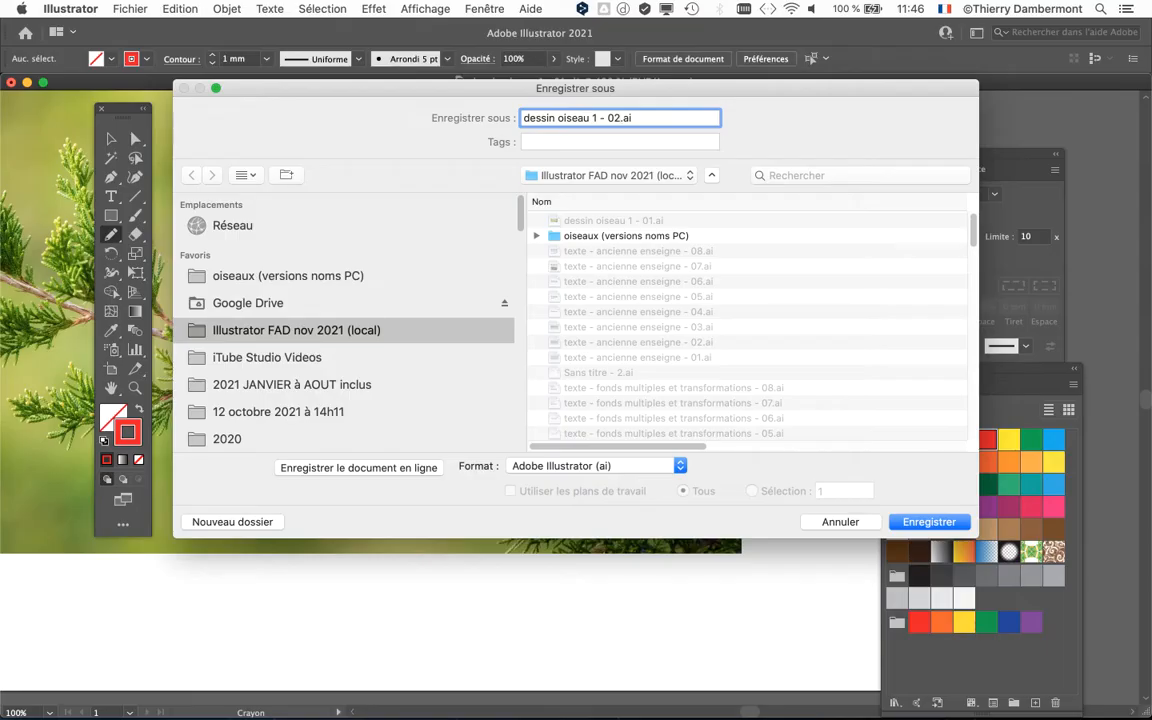
key(Return)
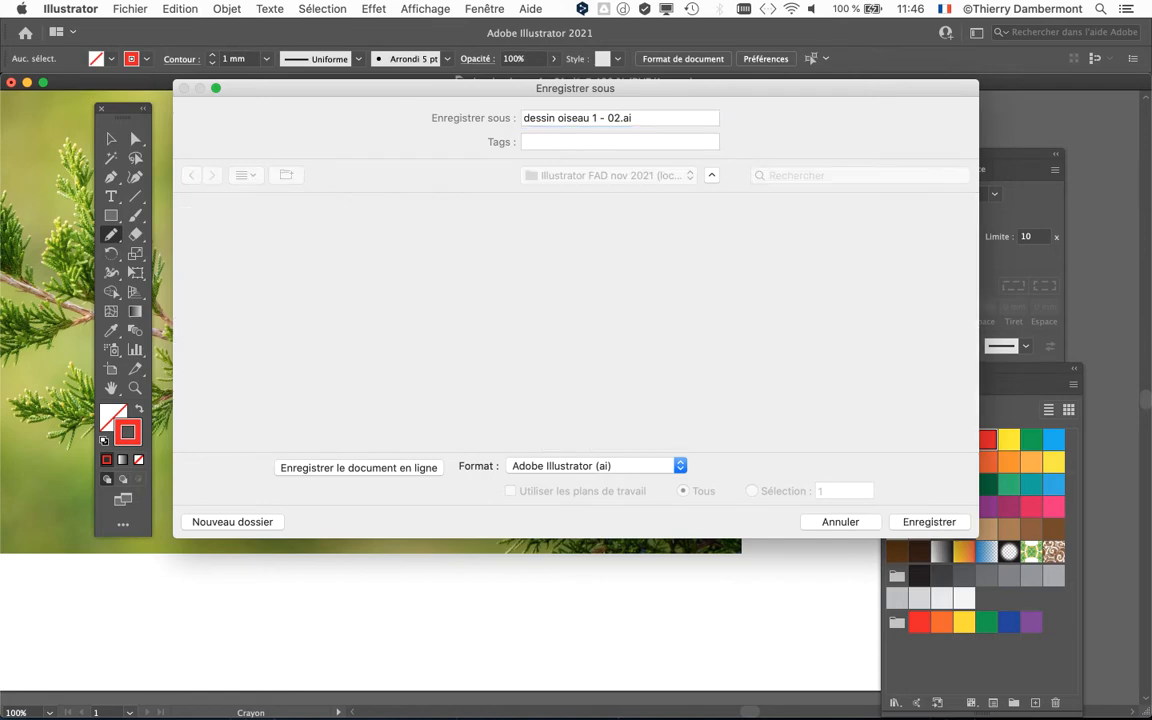